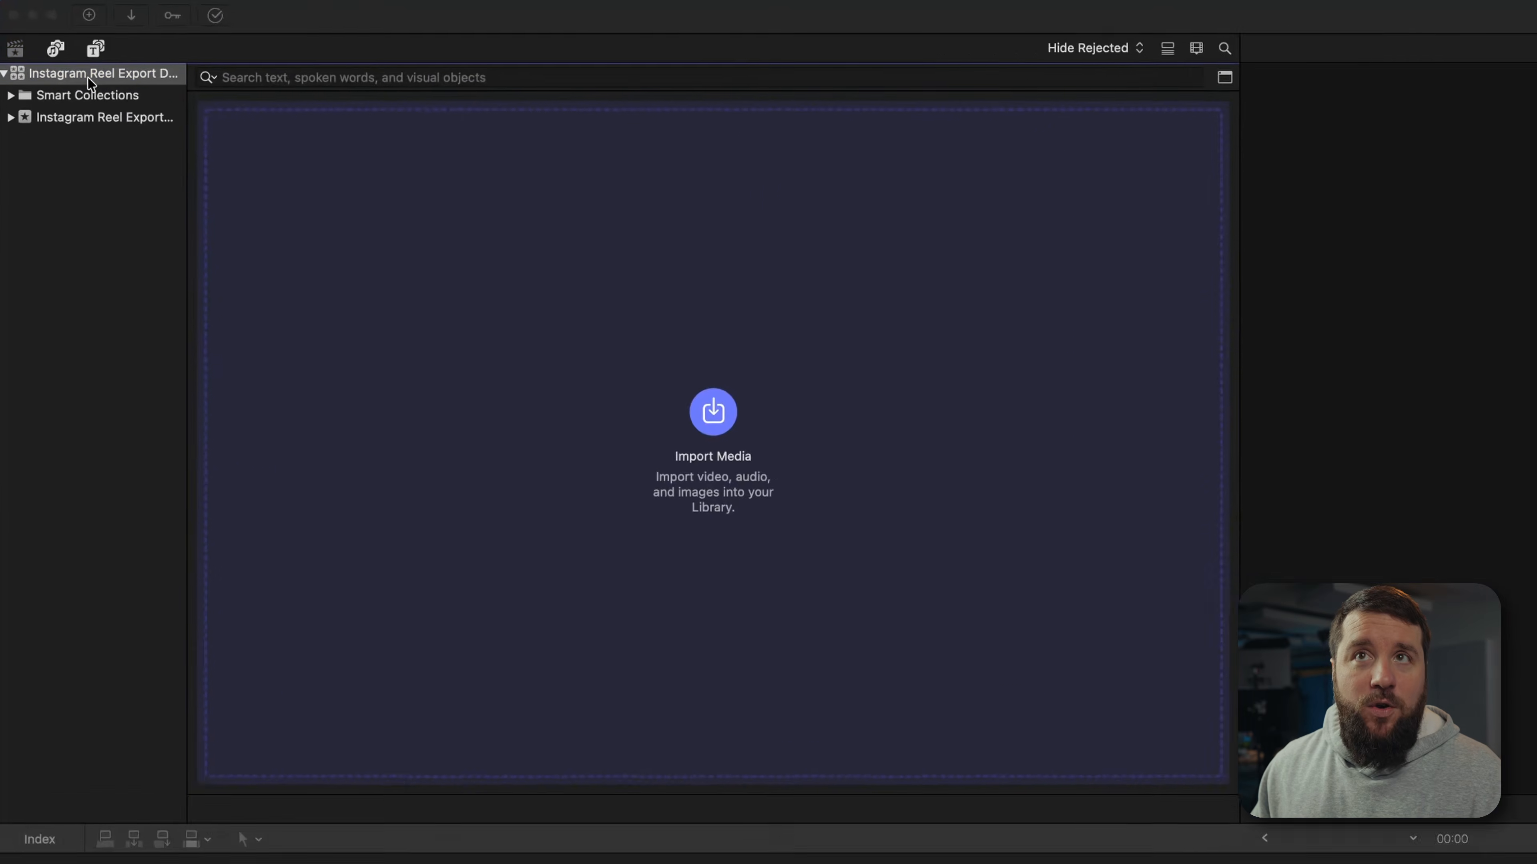
Set the Instagram Reel Export Demo library's color processing to Standard Gamut SDR.
{"action": "left_click", "coordinate": [49, 43]}
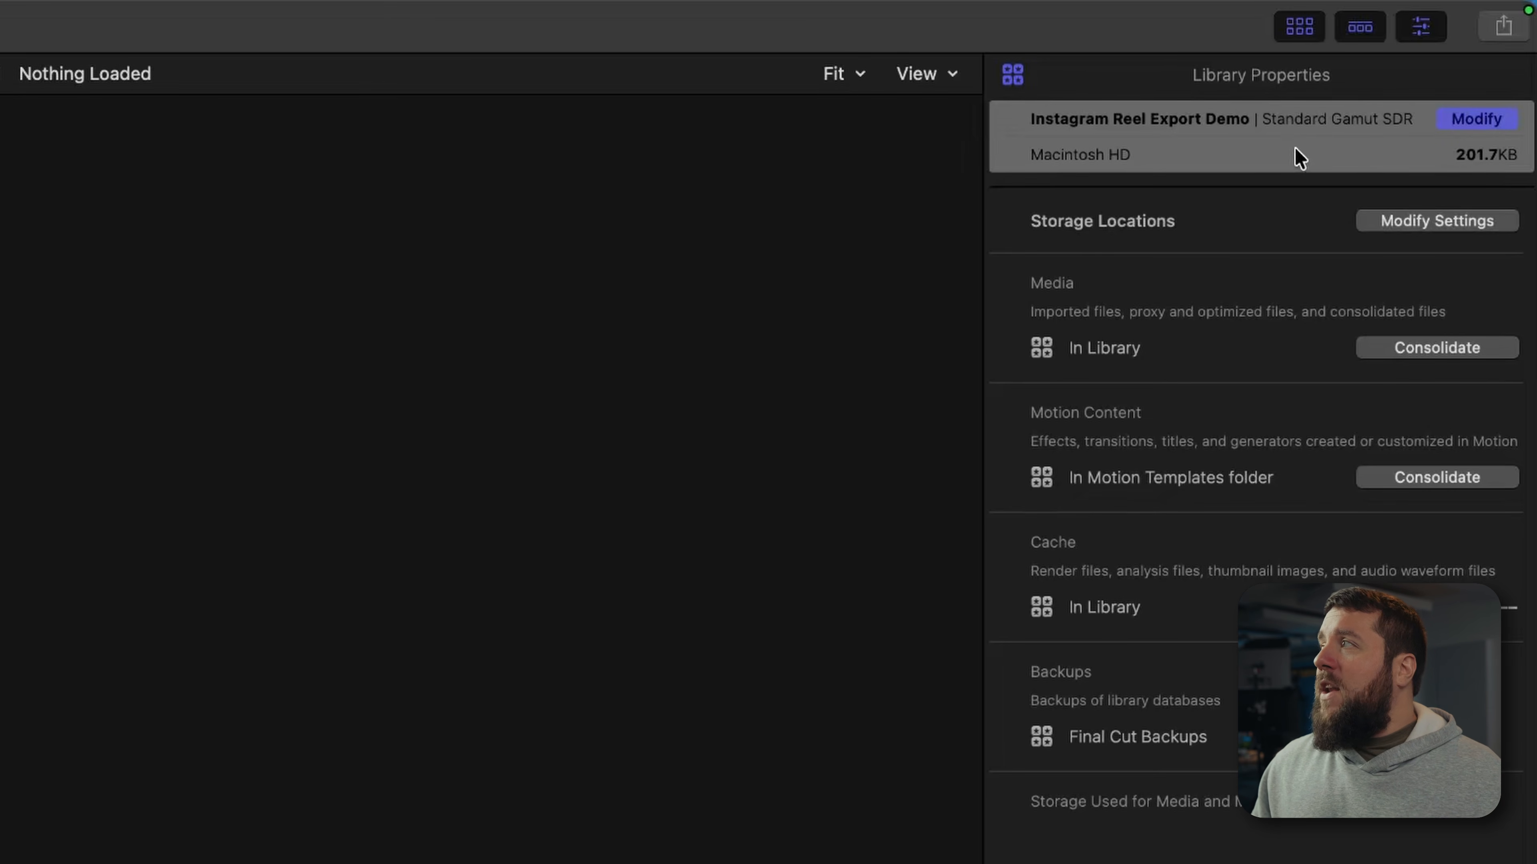
{"action": "left_click", "coordinate": [1477, 119]}
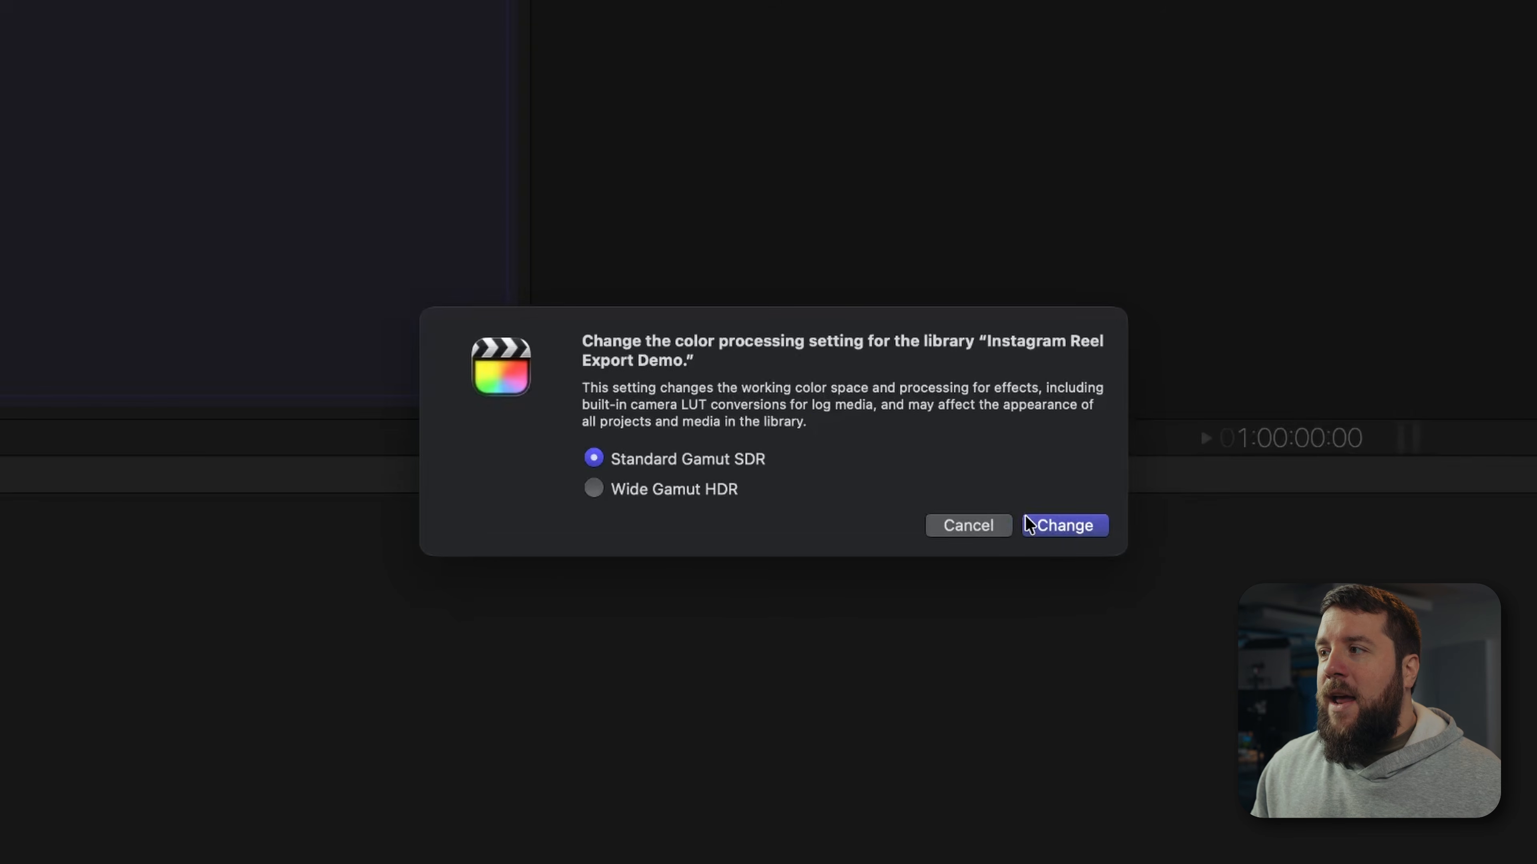
{"action": "left_click", "coordinate": [1038, 525]}
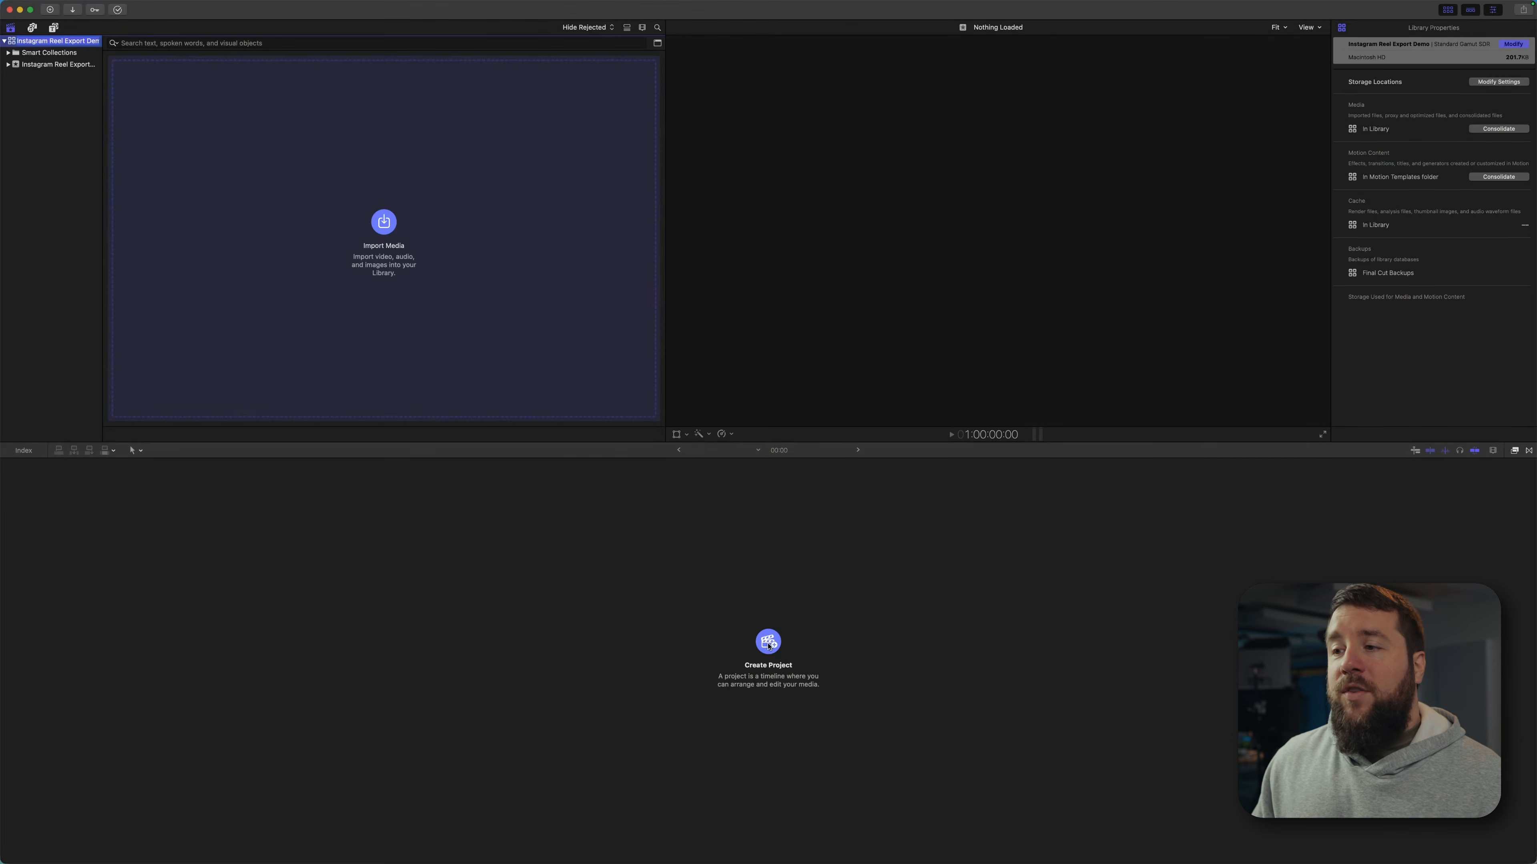
Start a new project named "Instagram Reel" in the Instagram Reel Export Demo event using custom settings.
{"action": "left_click", "coordinate": [768, 642]}
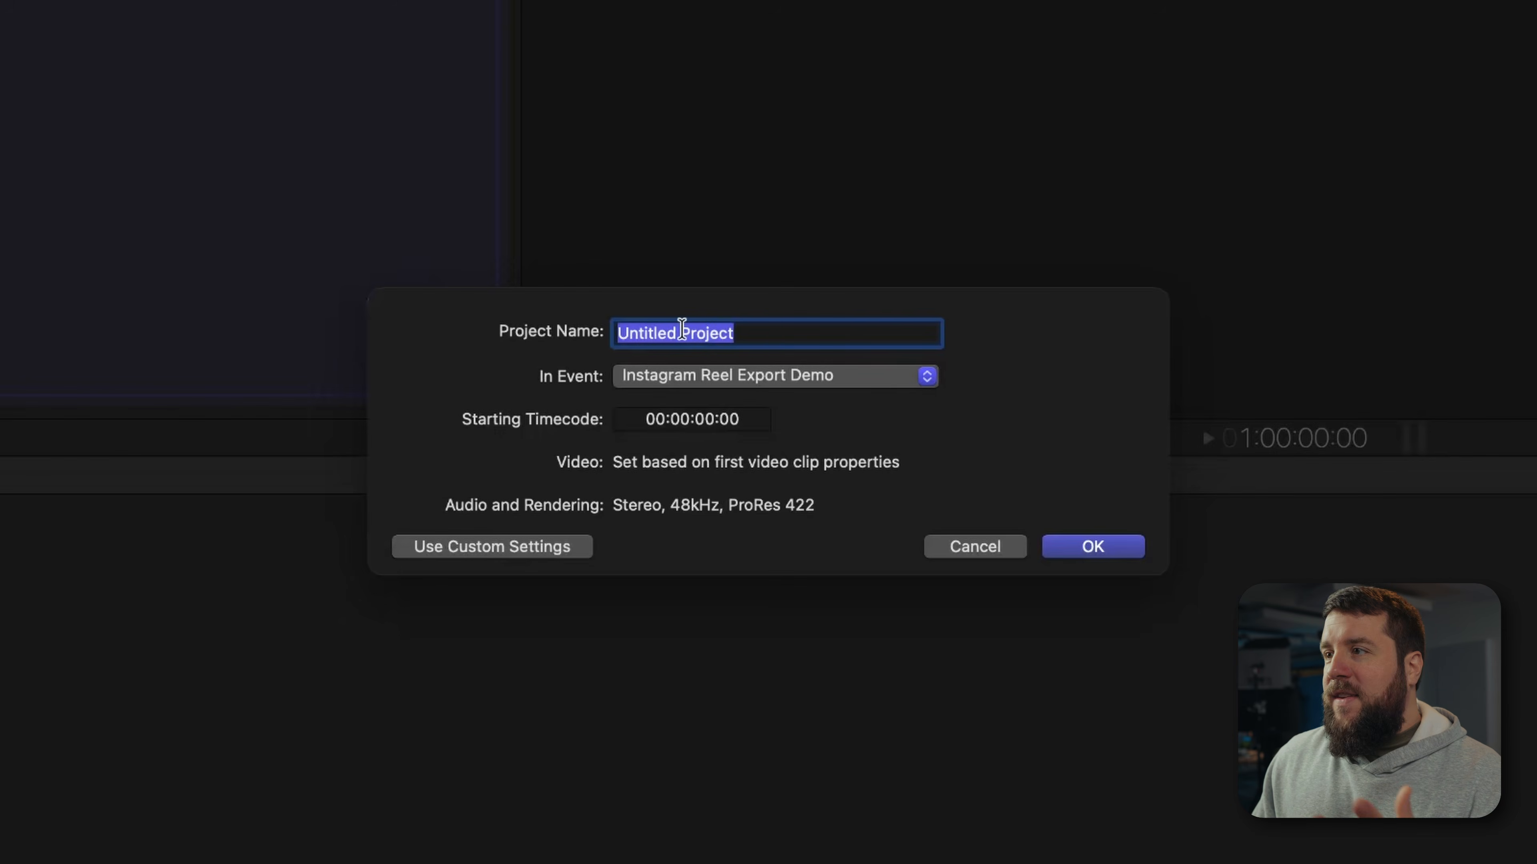
{"action": "type", "text": "Inst"}
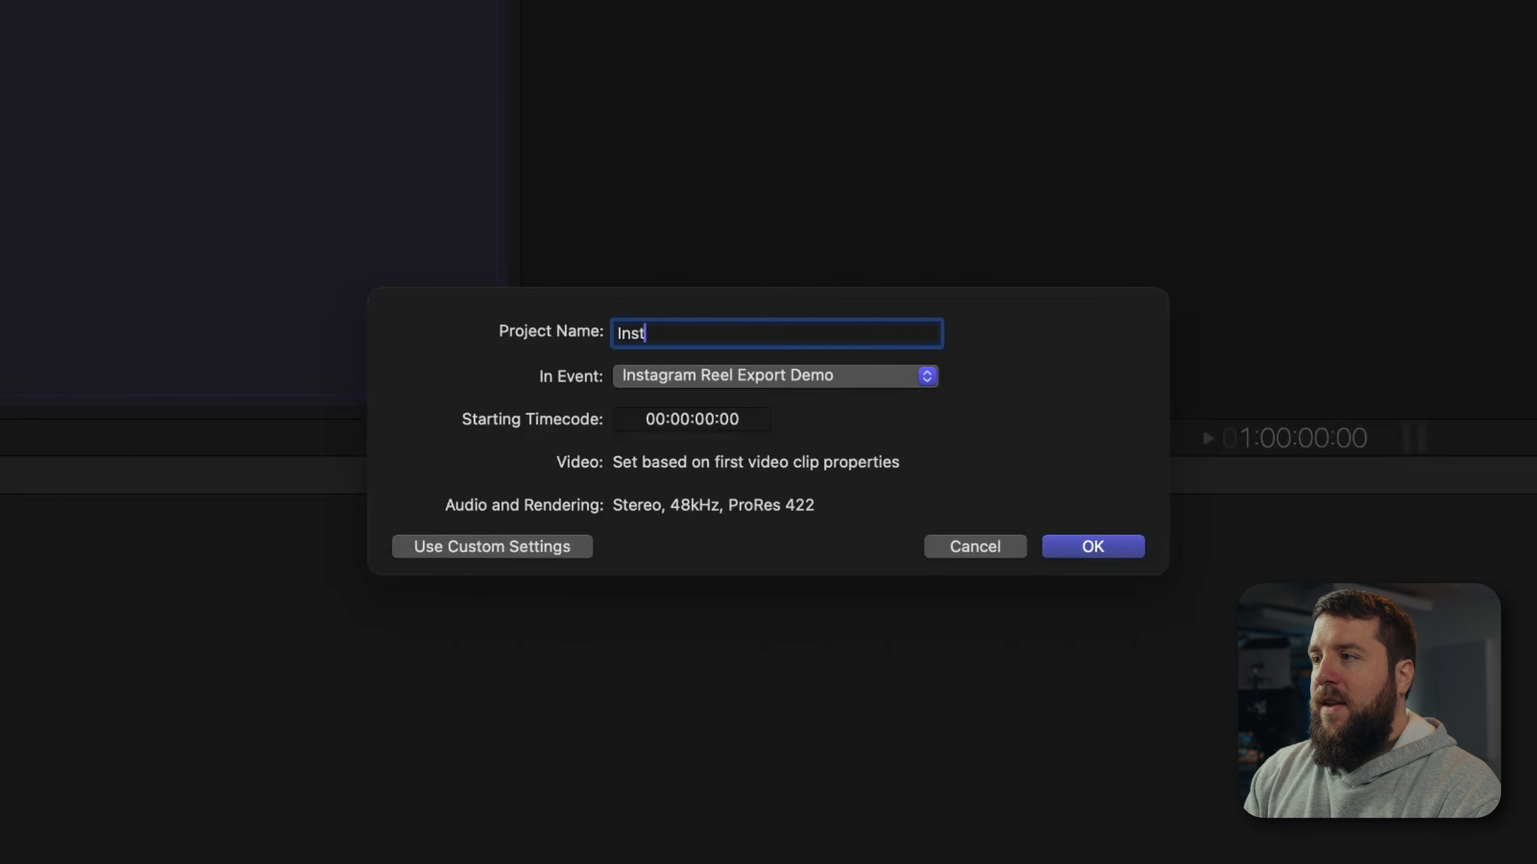
{"action": "type", "text": "agram Reel"}
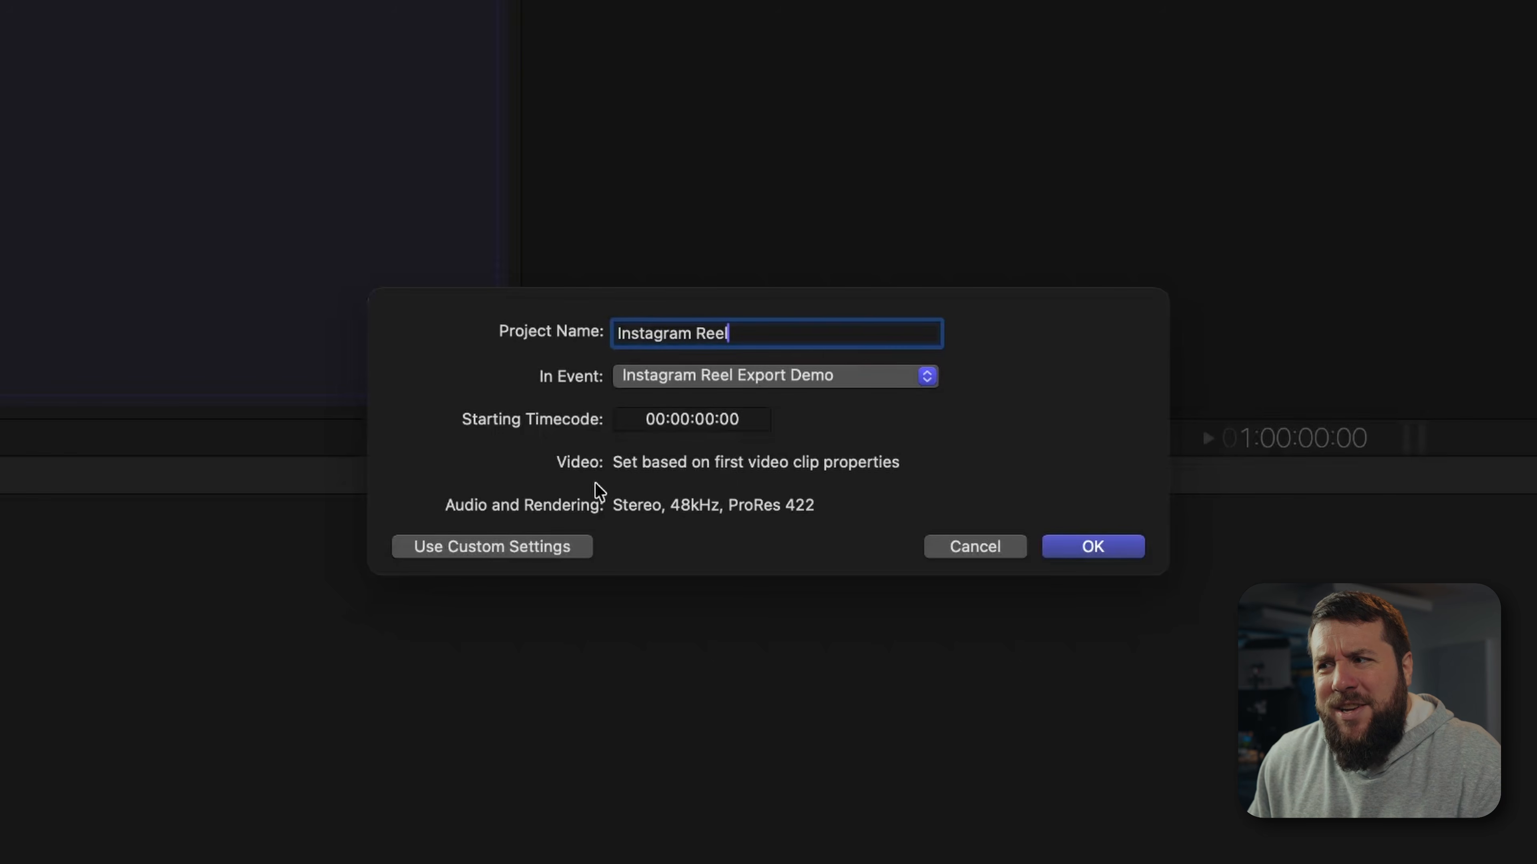
{"action": "left_click", "coordinate": [511, 549]}
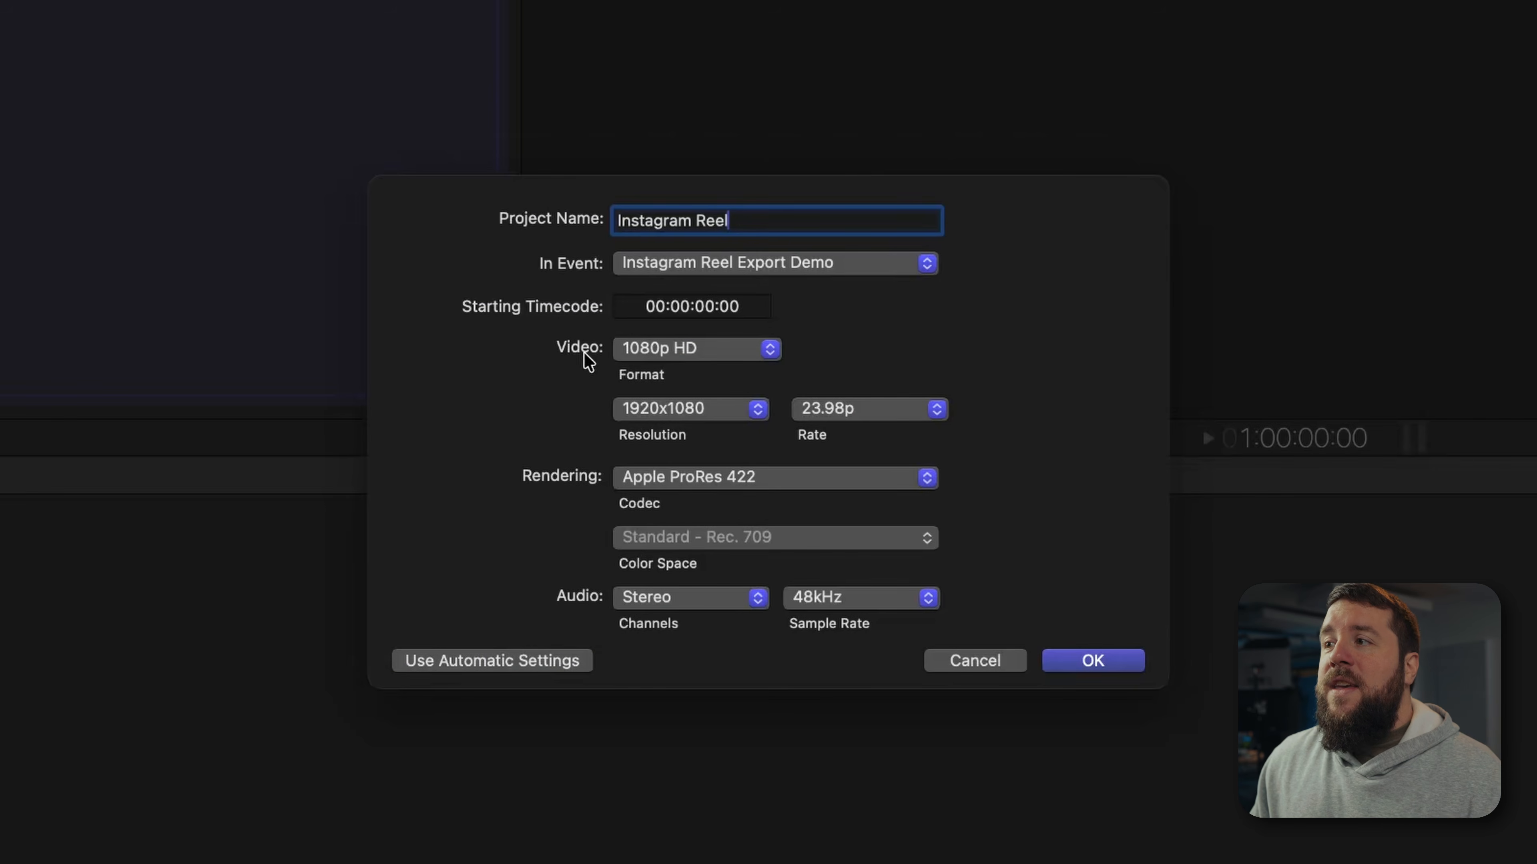
Set the new project's video format to Vertical, with 1080x1920 resolution and a 23.98p frame rate.
{"action": "left_click", "coordinate": [775, 348]}
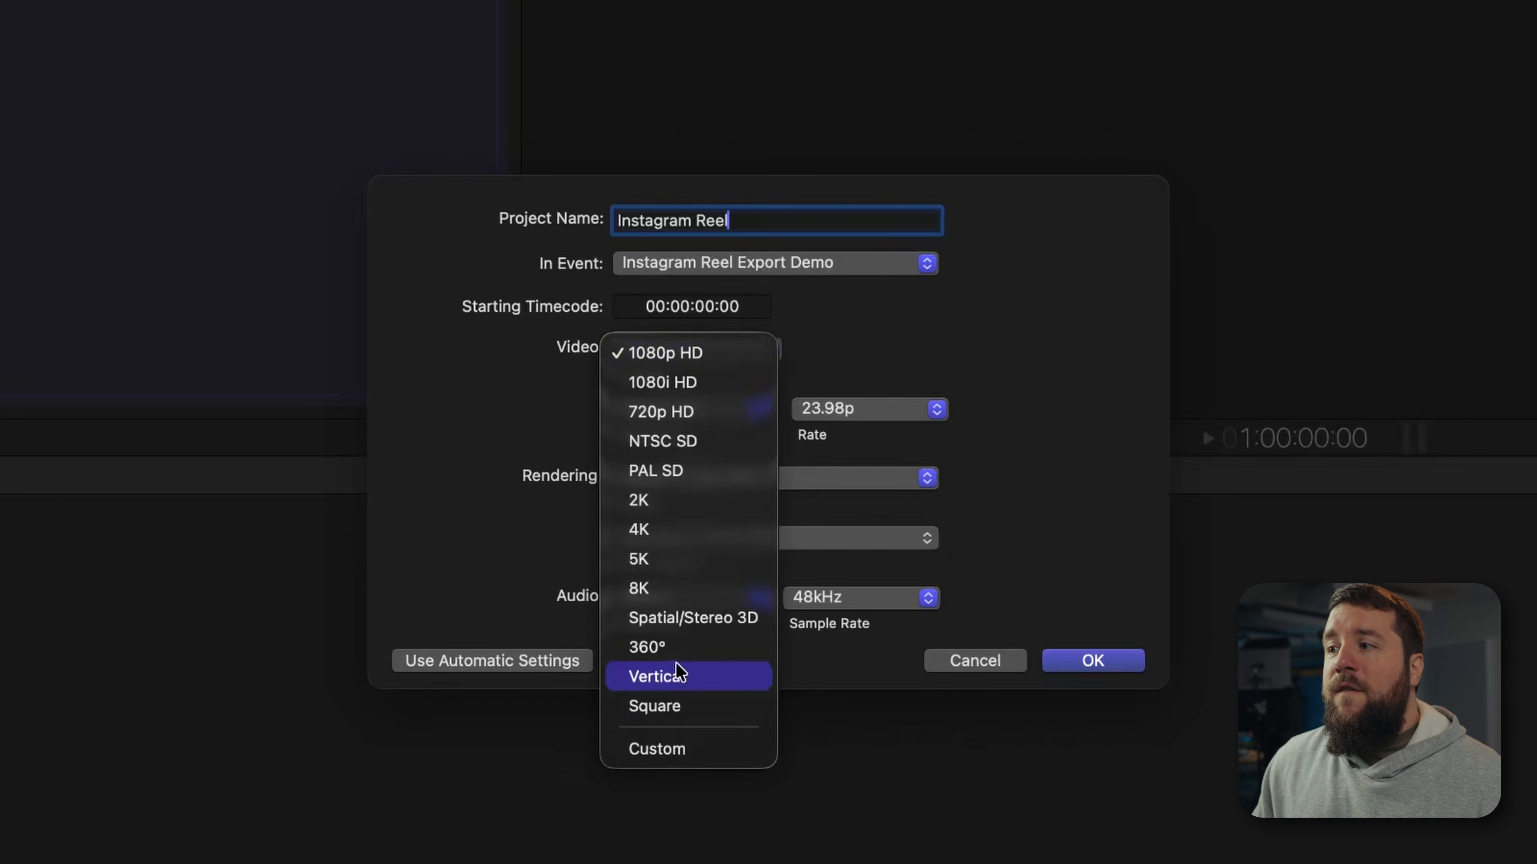
{"action": "left_click", "coordinate": [678, 675]}
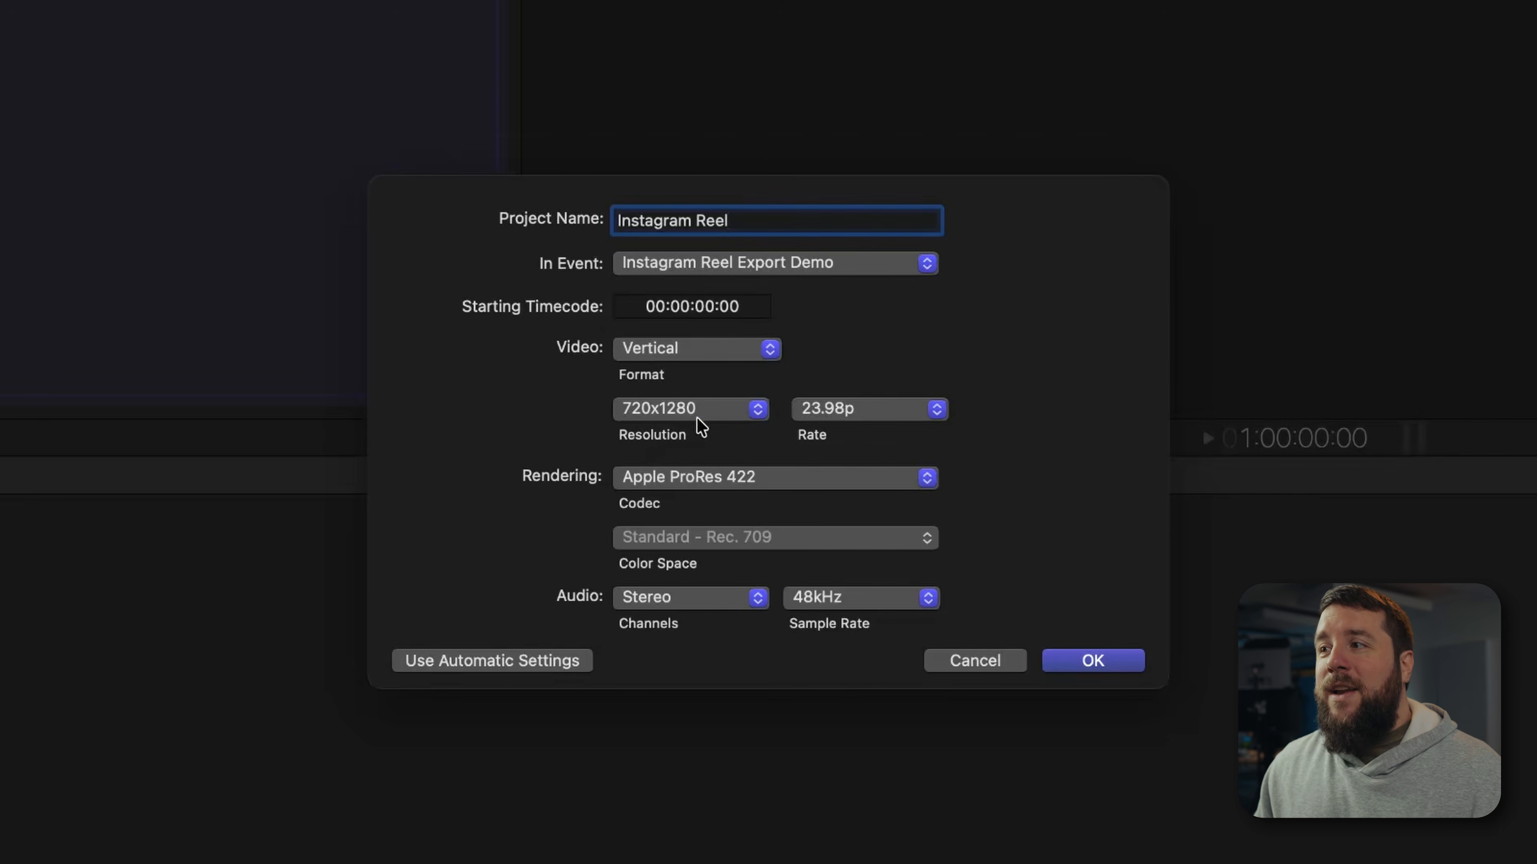
{"action": "left_click", "coordinate": [765, 416]}
{"action": "left_click", "coordinate": [735, 451]}
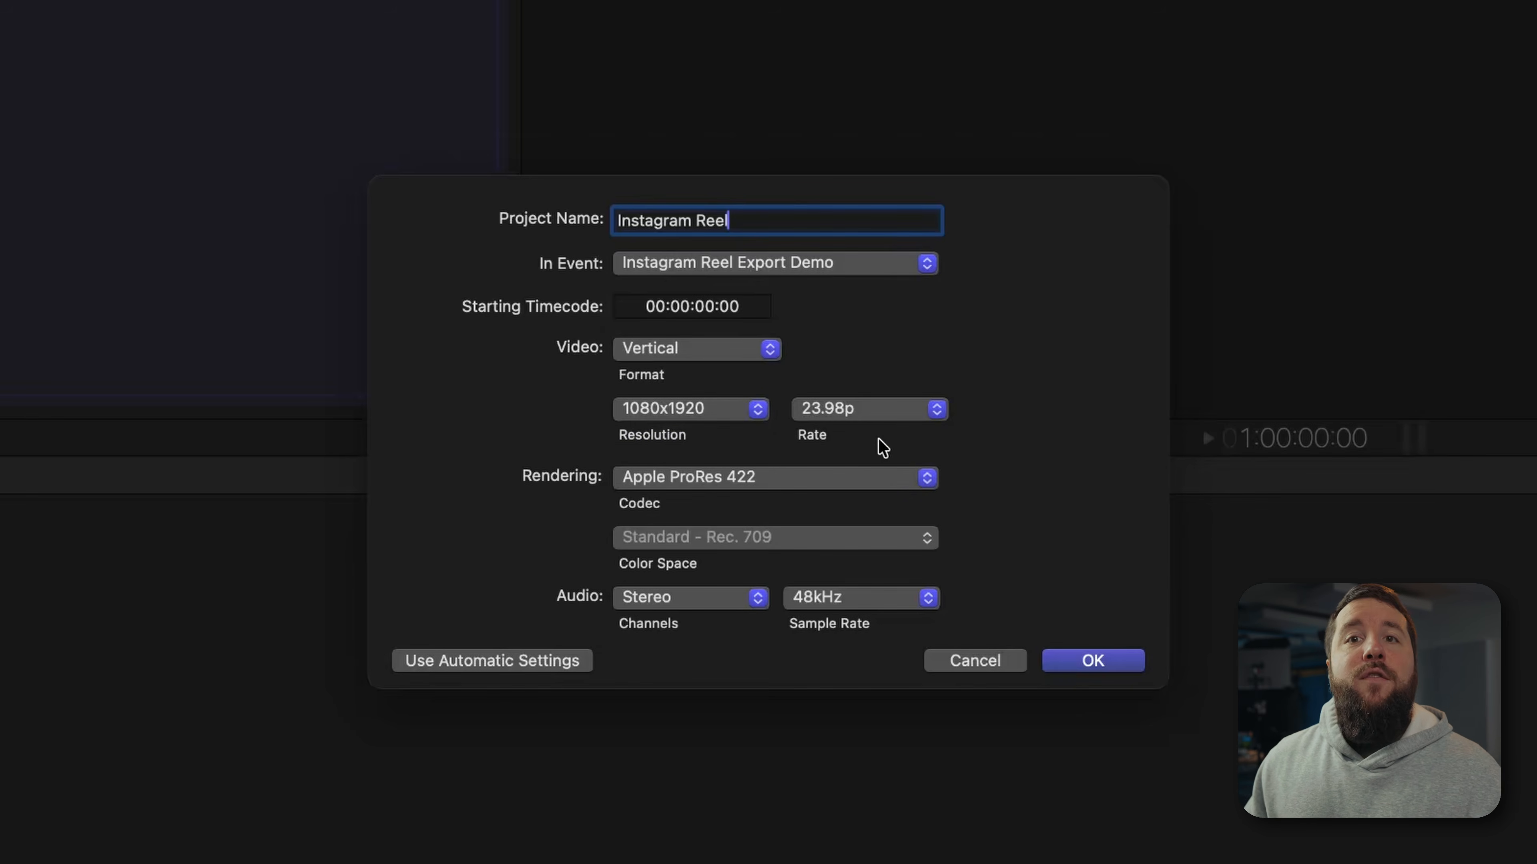
{"action": "left_click", "coordinate": [933, 418]}
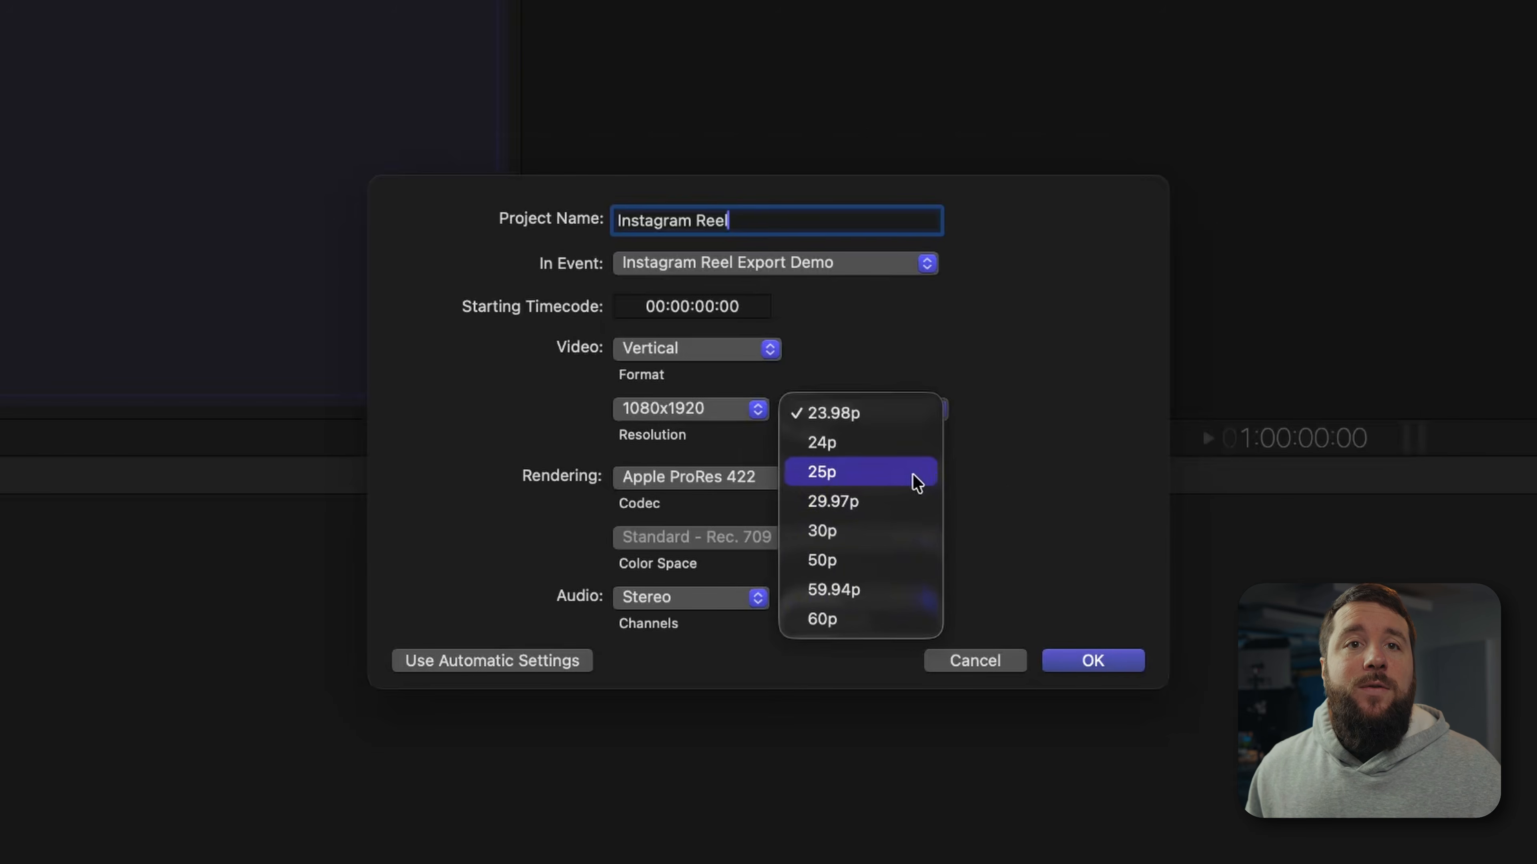
{"action": "left_click", "coordinate": [855, 405]}
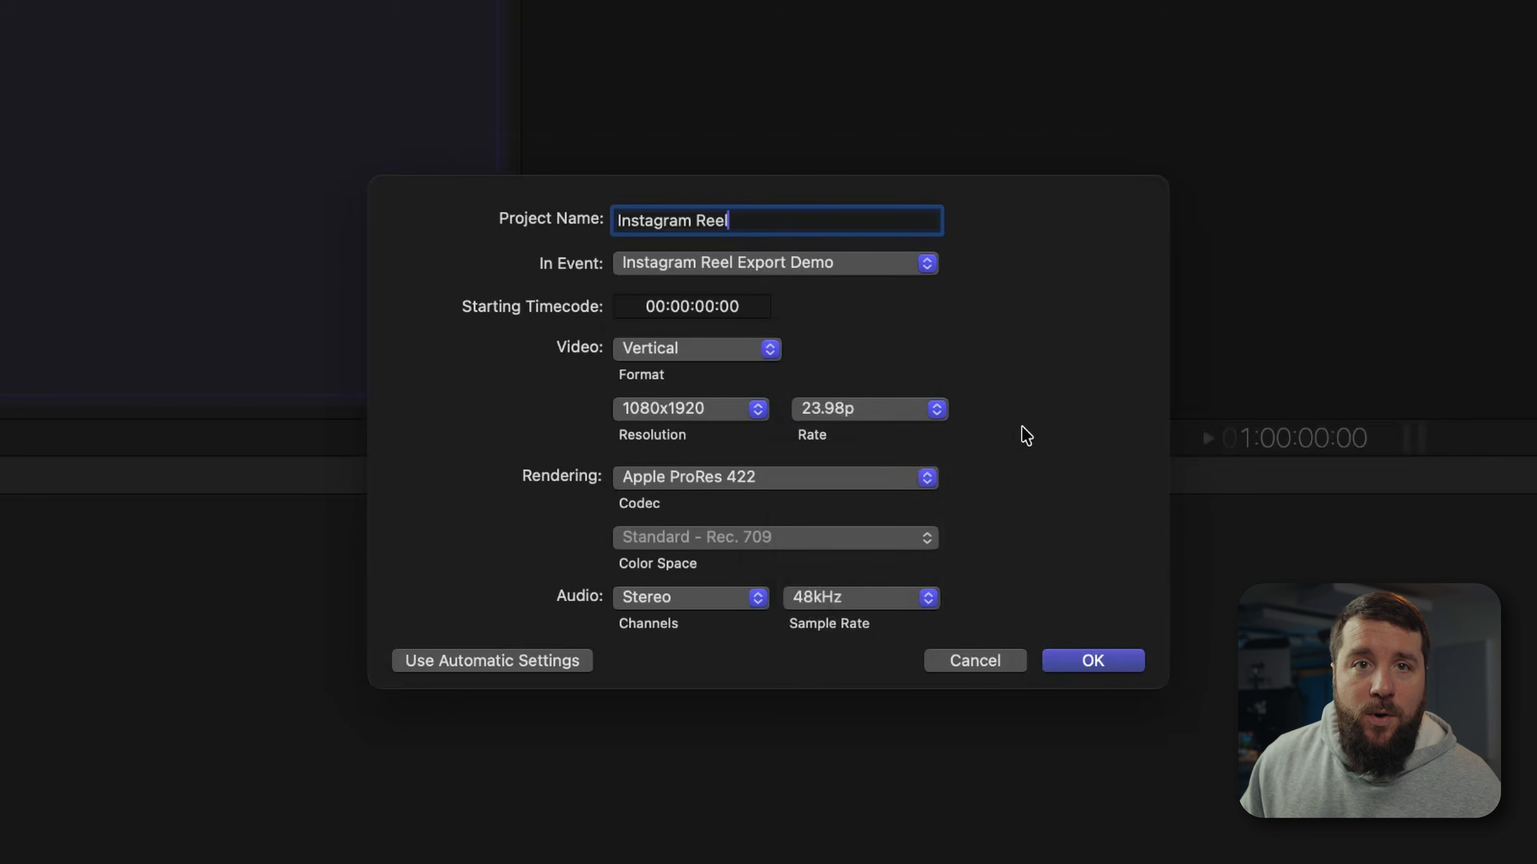
Choose Apple ProRes 422 as the rendering codec and create the project.
{"action": "left_click", "coordinate": [871, 479]}
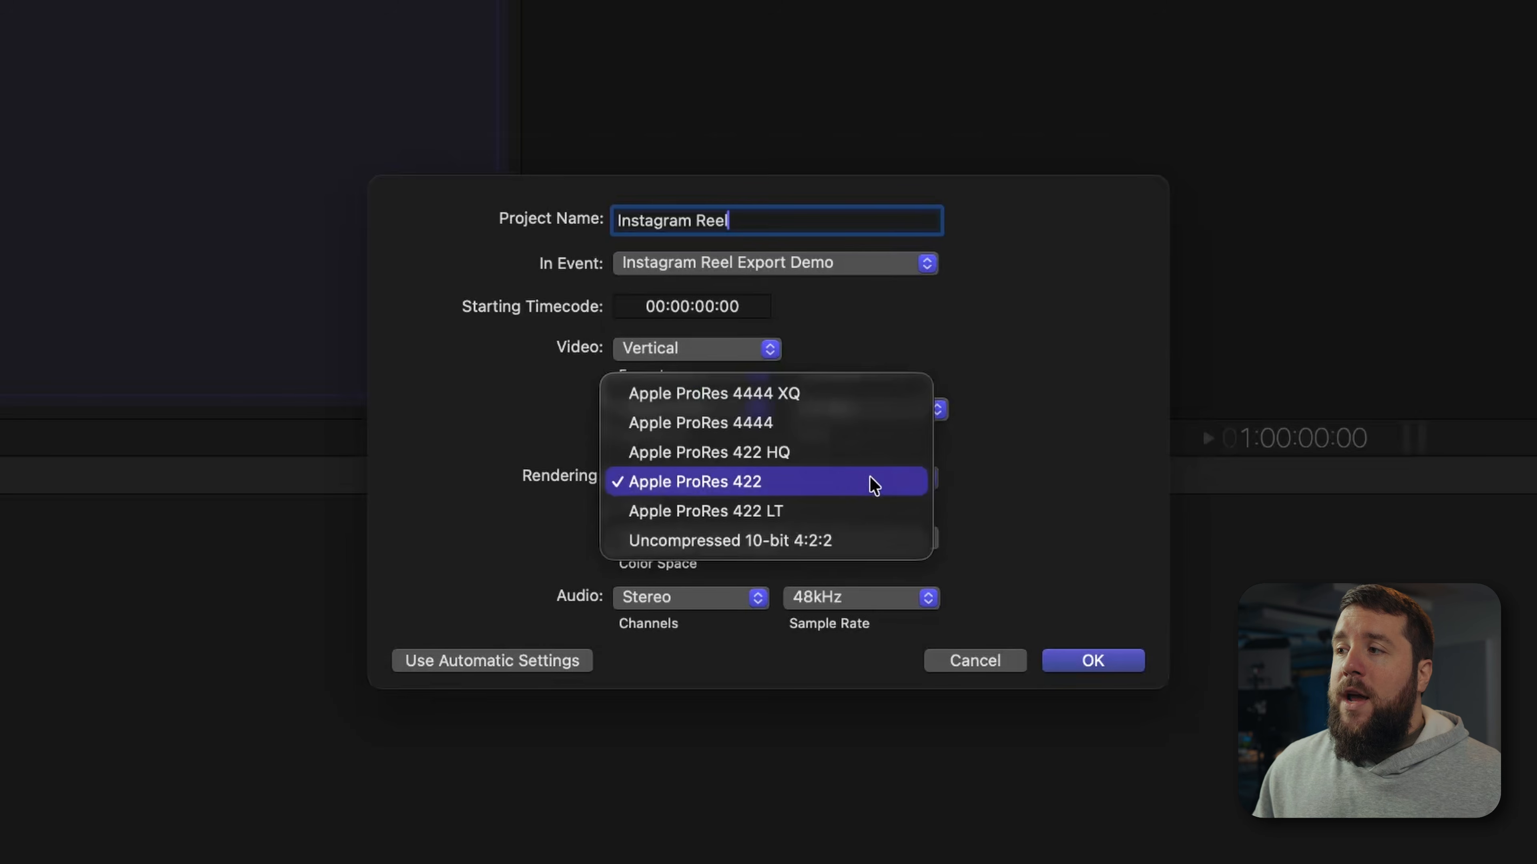
{"action": "left_click", "coordinate": [891, 482]}
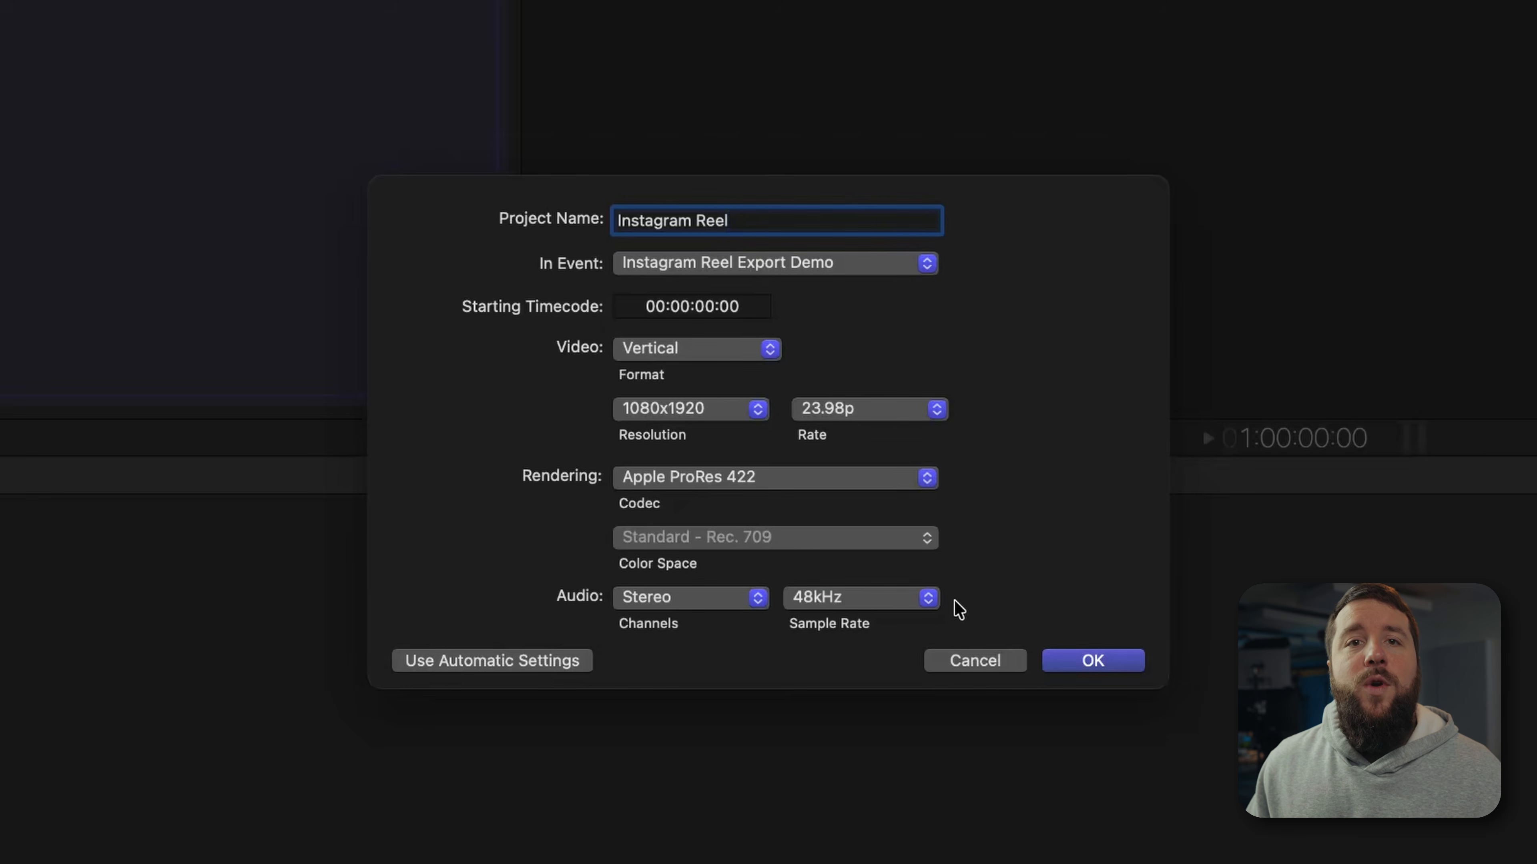
{"action": "left_click", "coordinate": [1070, 669]}
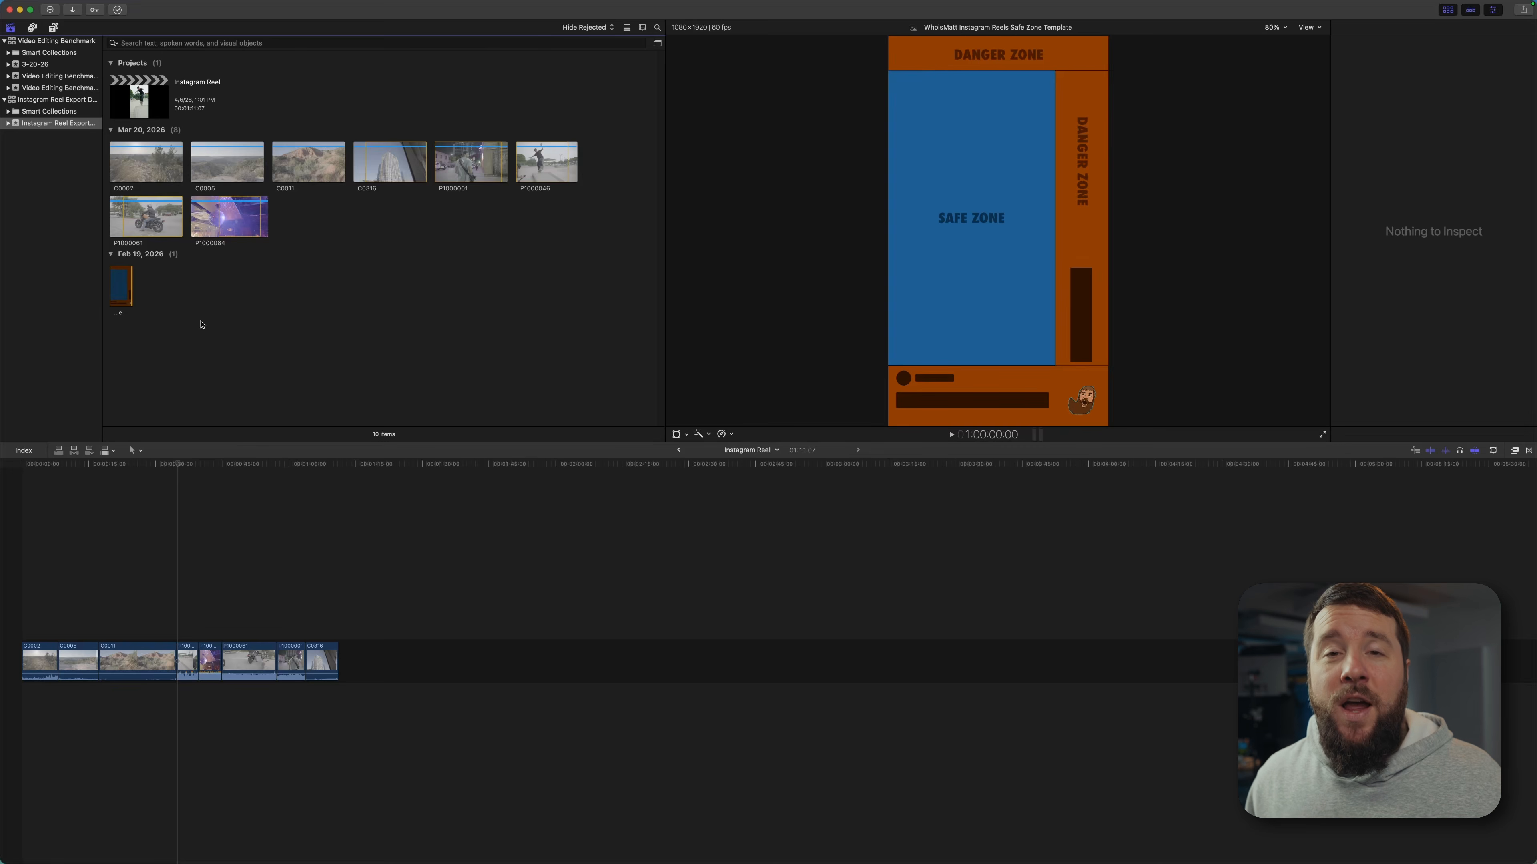
Overlay the Instagram Reels safe zone template above the skateboarder clip to check its framing, and delete the overlay.
{"action": "left_click", "coordinate": [128, 282]}
{"action": "left_click_drag", "start_coordinate": [124, 289], "coordinate": [188, 615]}
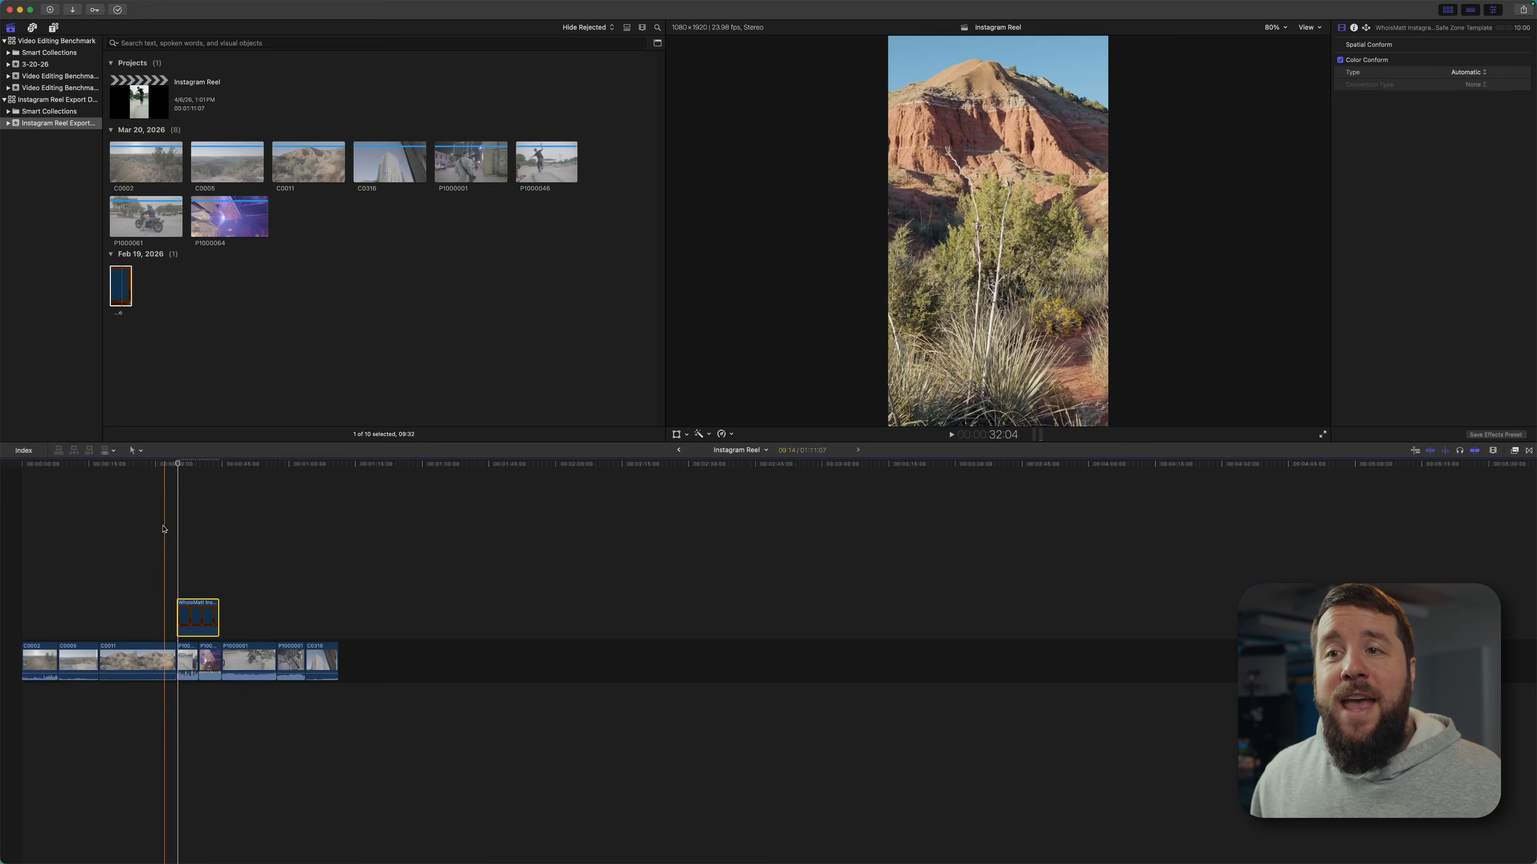
{"action": "left_click", "coordinate": [200, 466]}
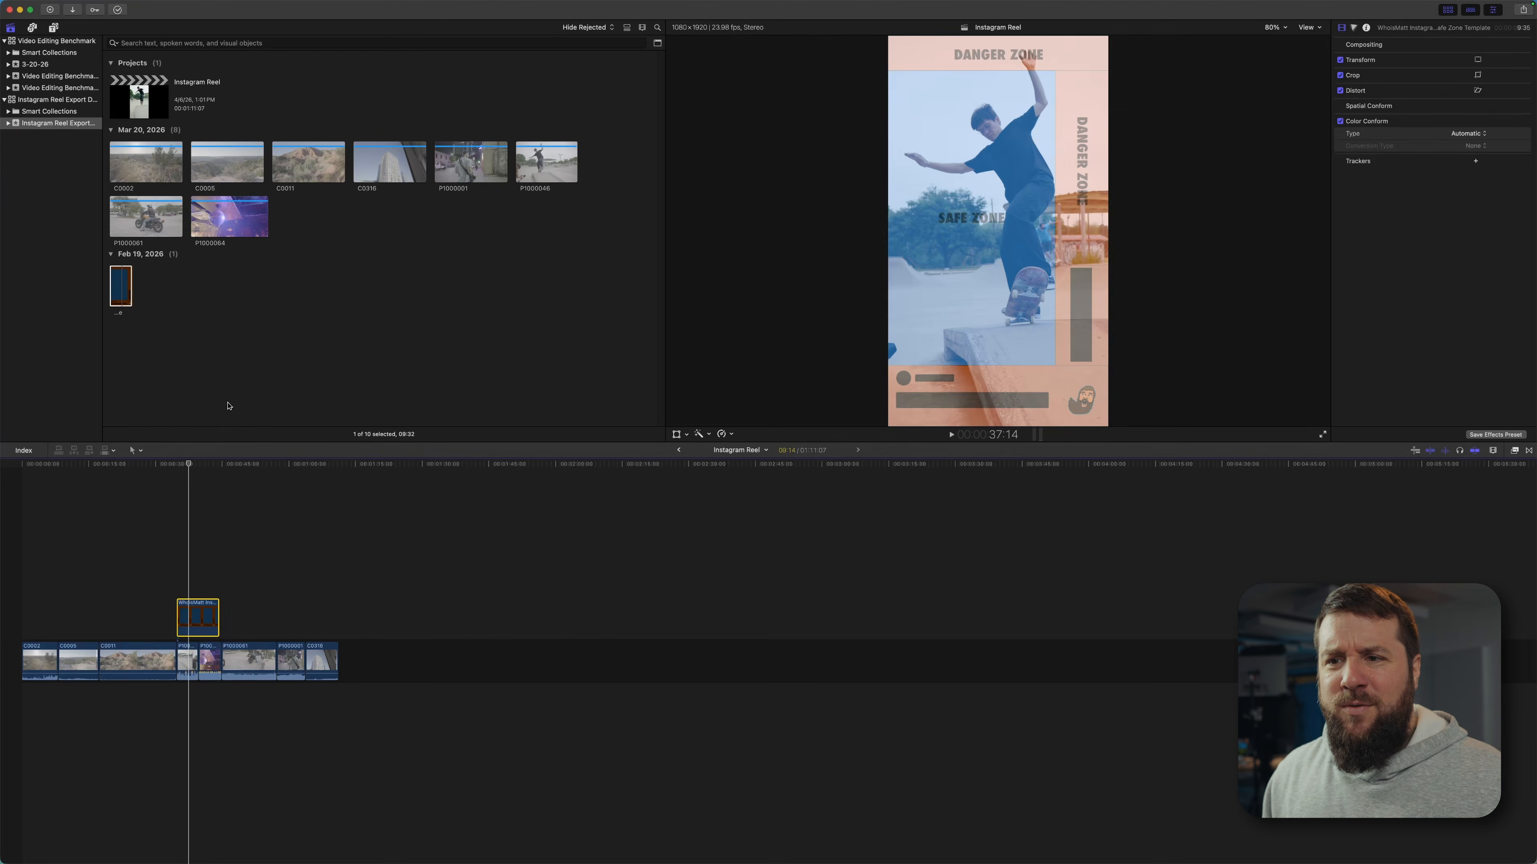
{"action": "key", "text": "Delete"}
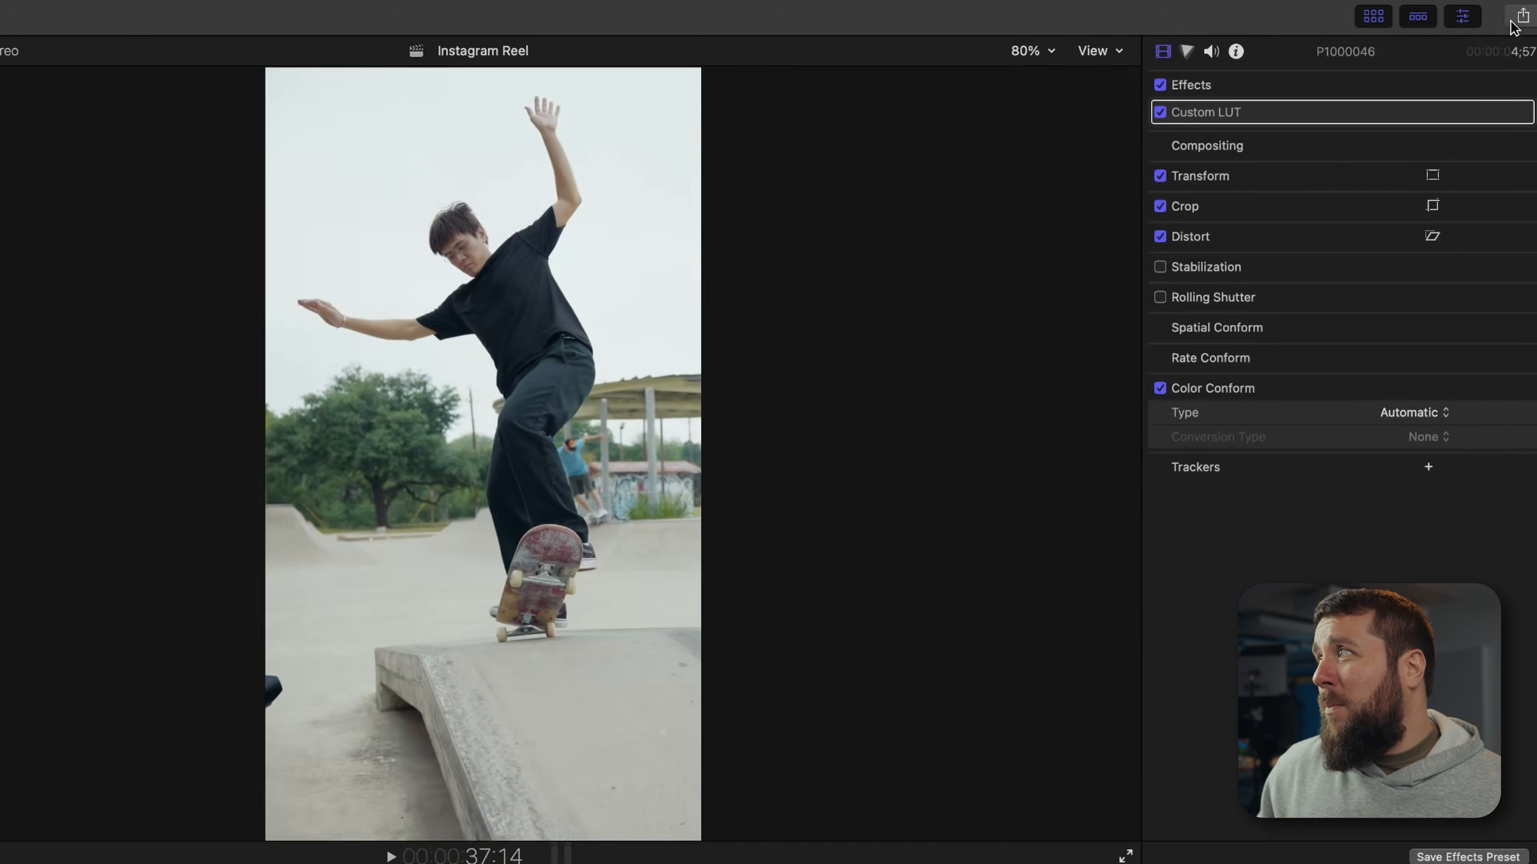
{"action": "left_click", "coordinate": [1522, 9]}
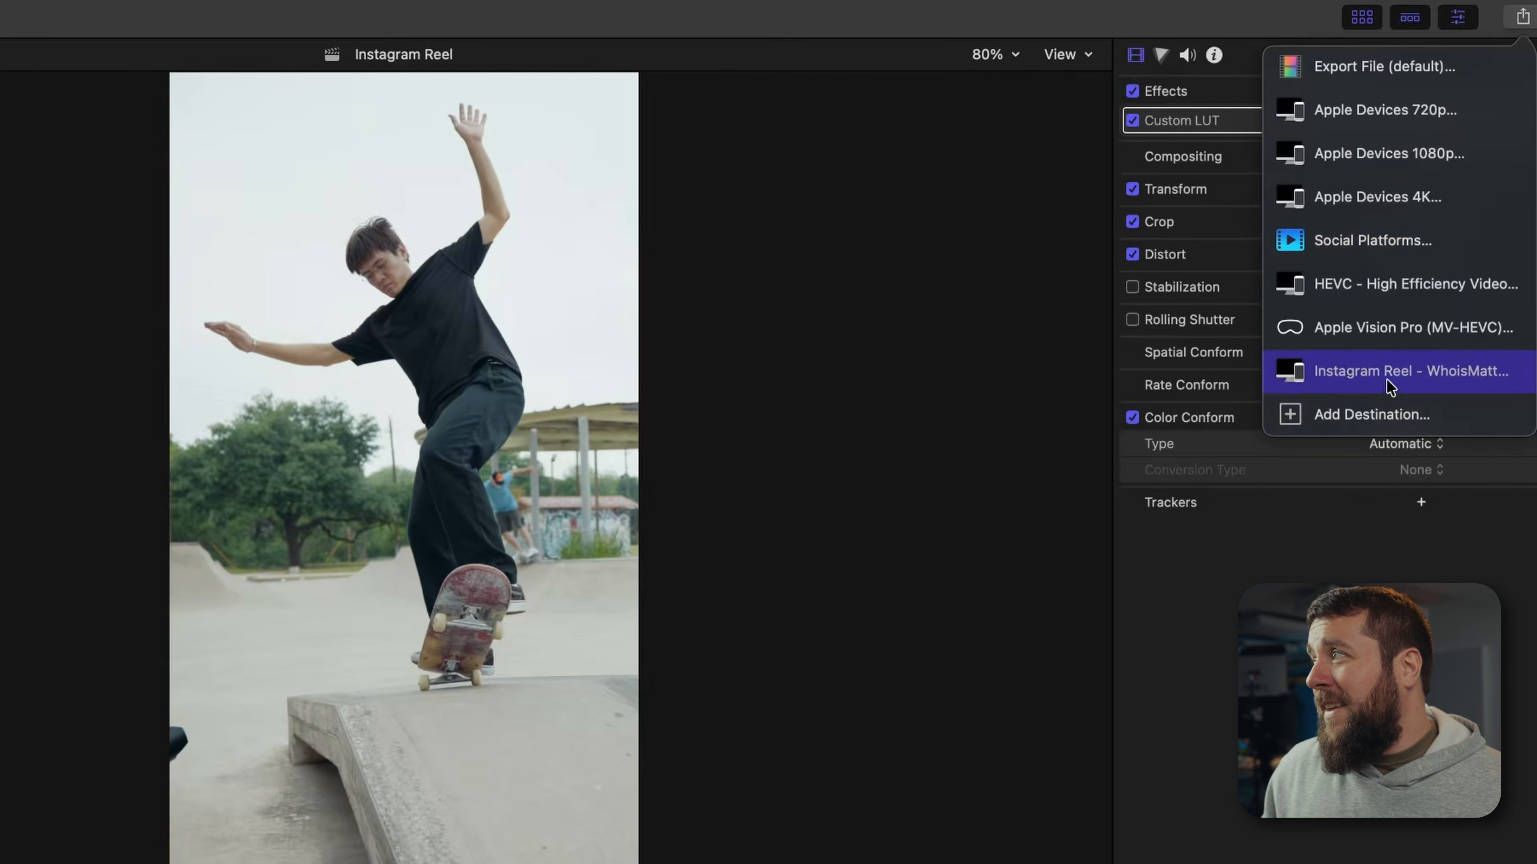
{"action": "left_click", "coordinate": [1407, 371]}
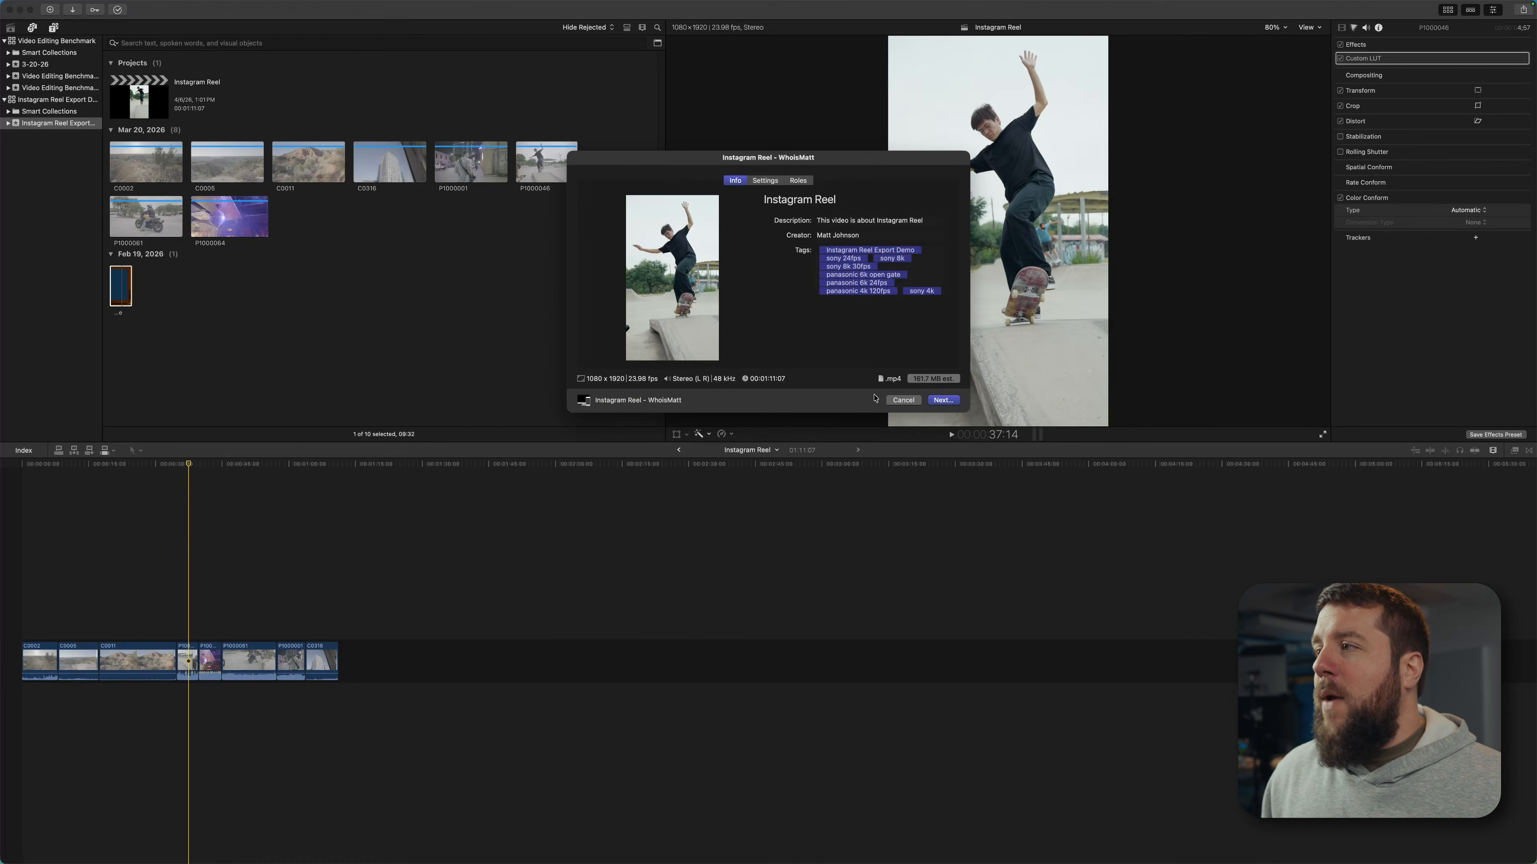
{"action": "left_click", "coordinate": [1034, 646]}
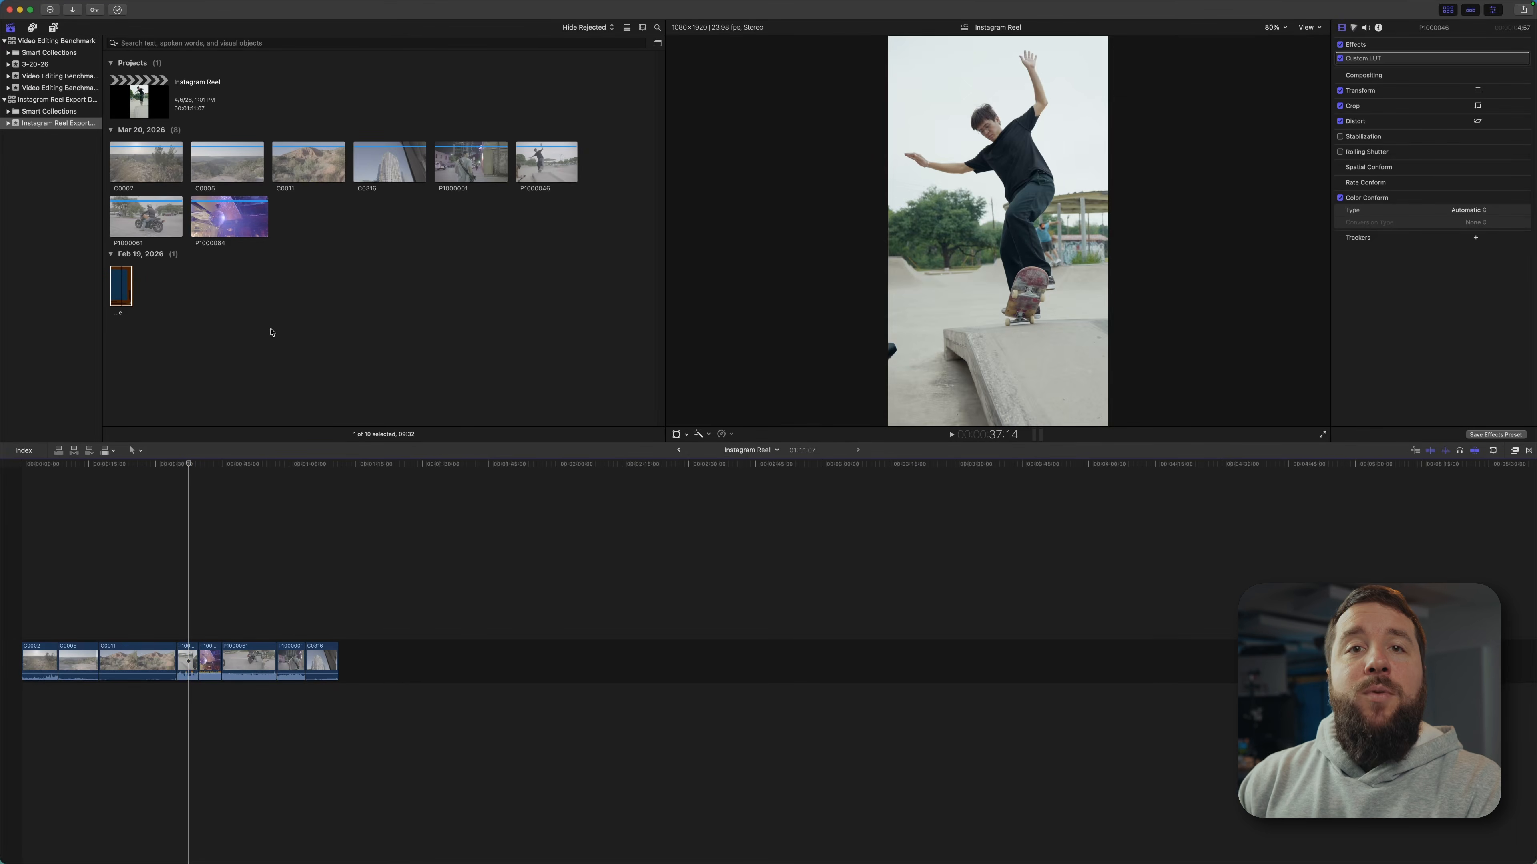
Configure a file export of the timeline with the Computer format and the HEVC 10-bit video codec.
{"action": "key", "text": "super+e"}
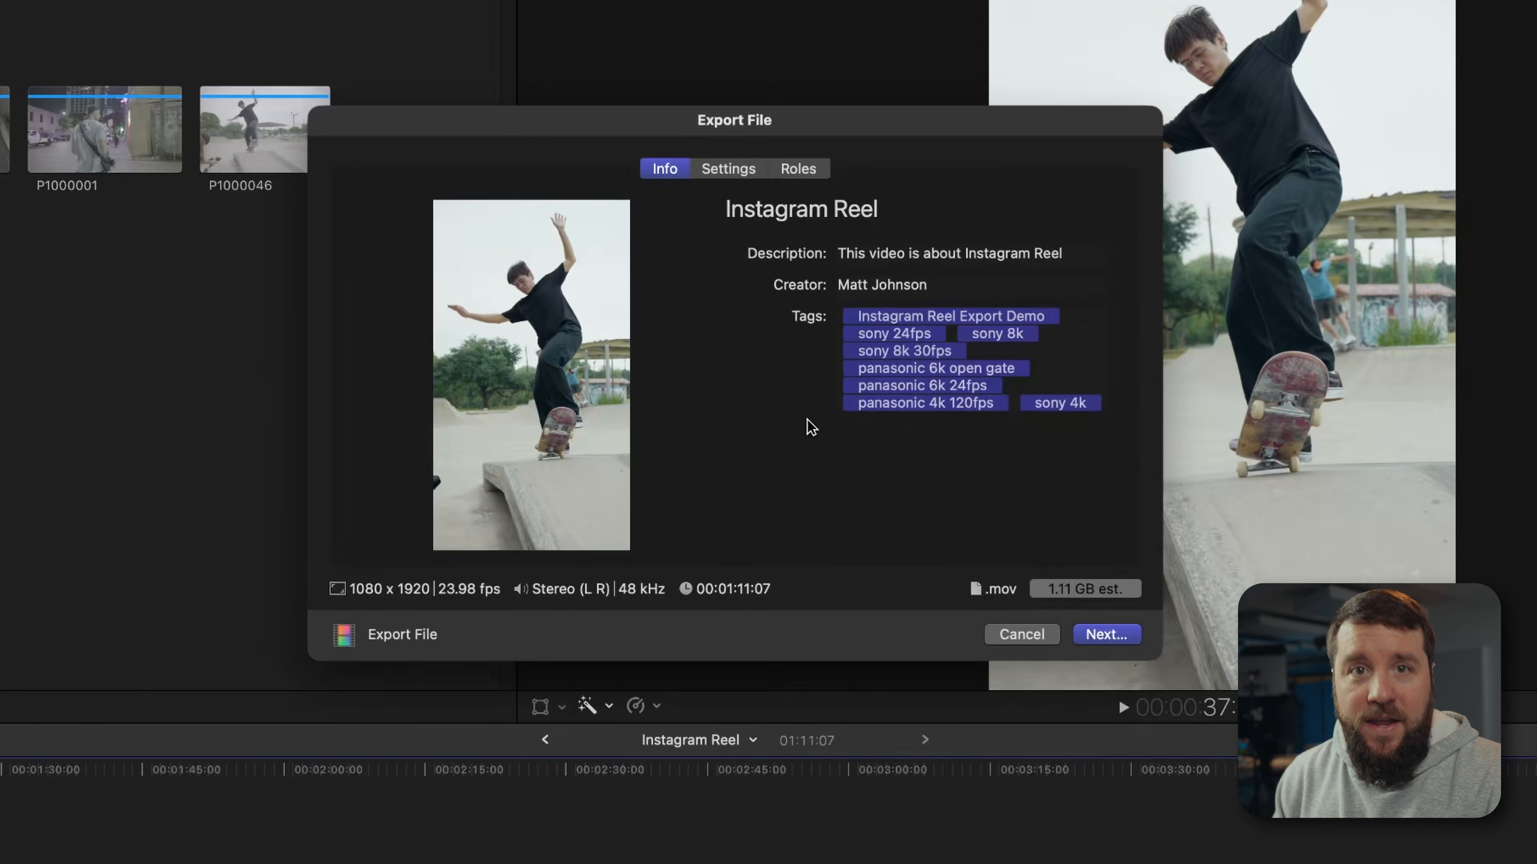
{"action": "left_click", "coordinate": [730, 176]}
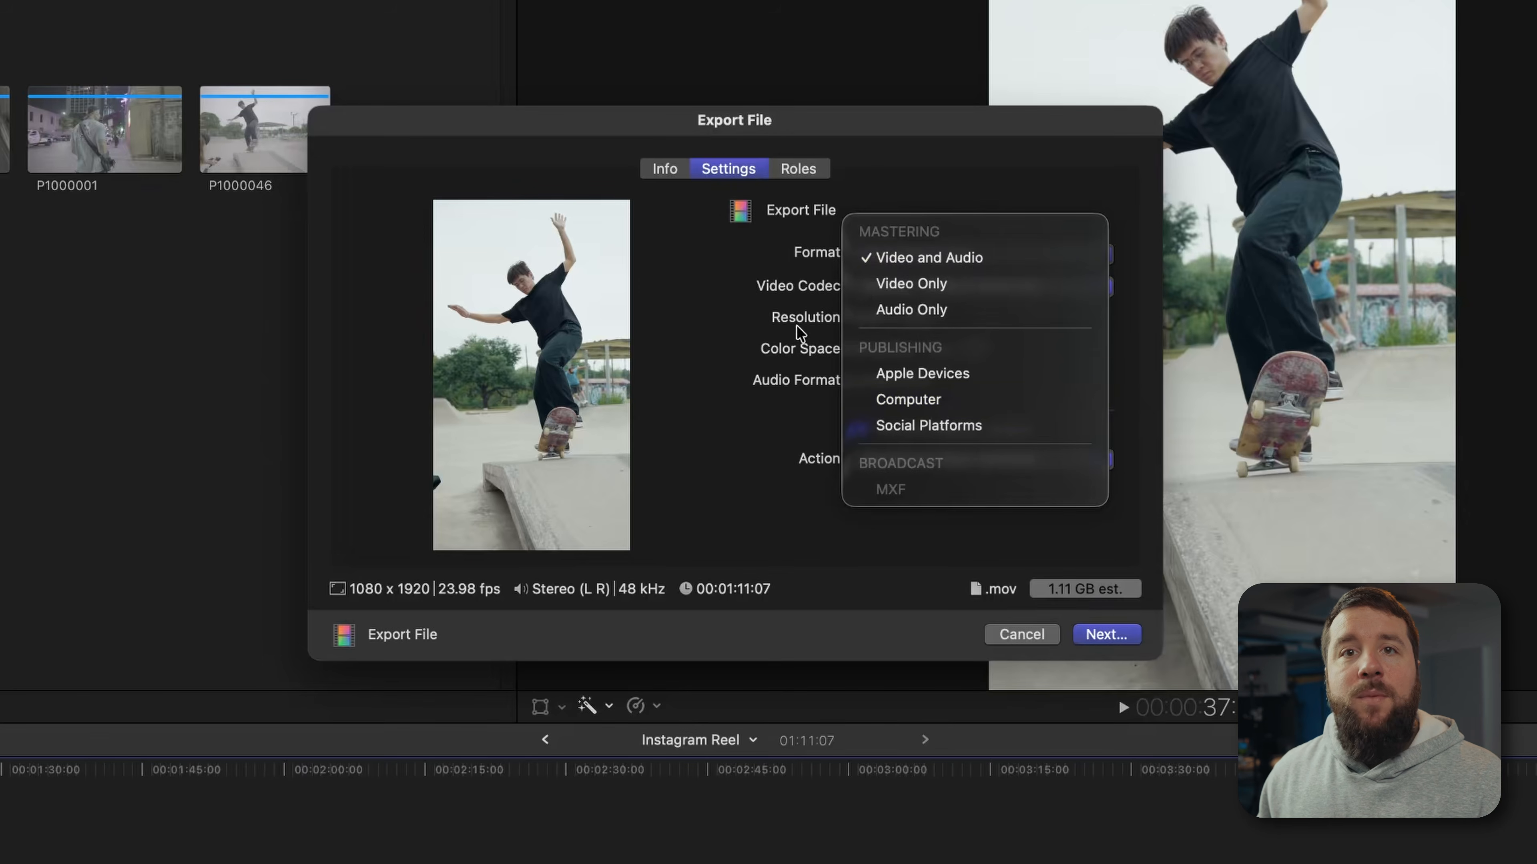
{"action": "left_click", "coordinate": [780, 356]}
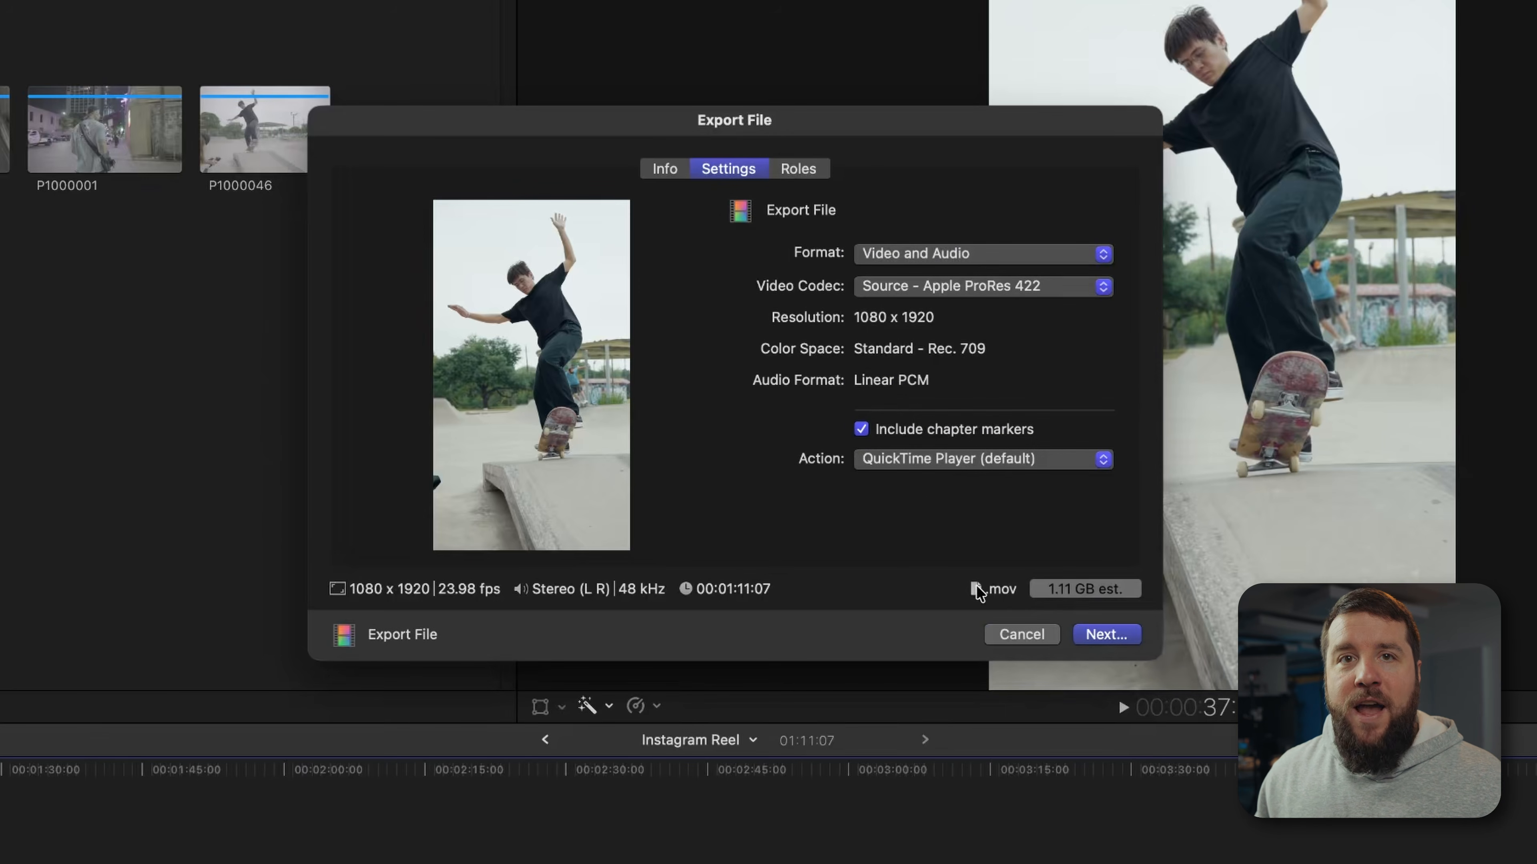
{"action": "left_click", "coordinate": [994, 260]}
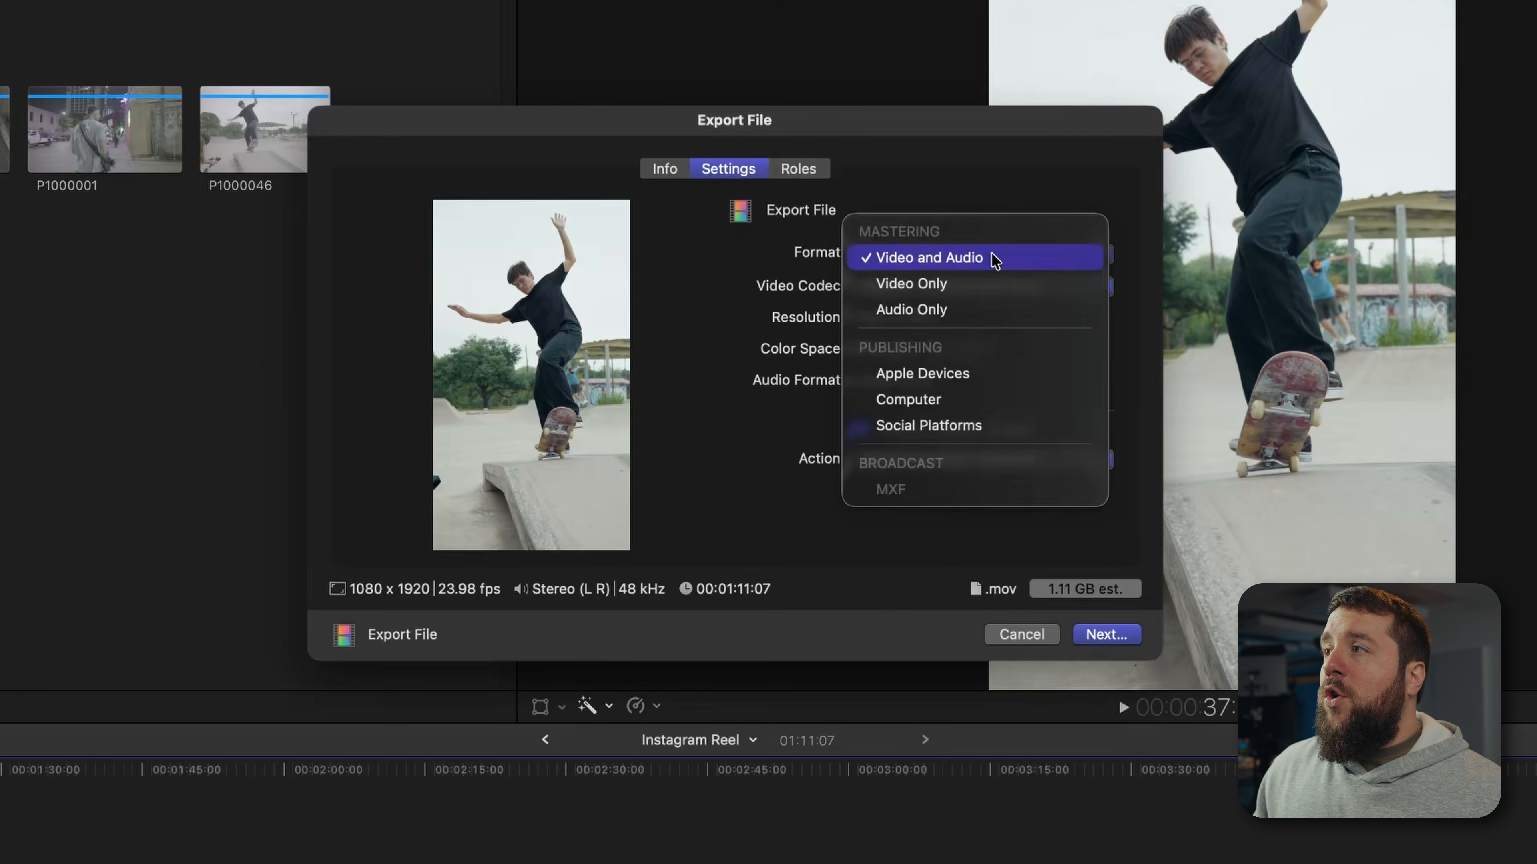
{"action": "left_click", "coordinate": [953, 398]}
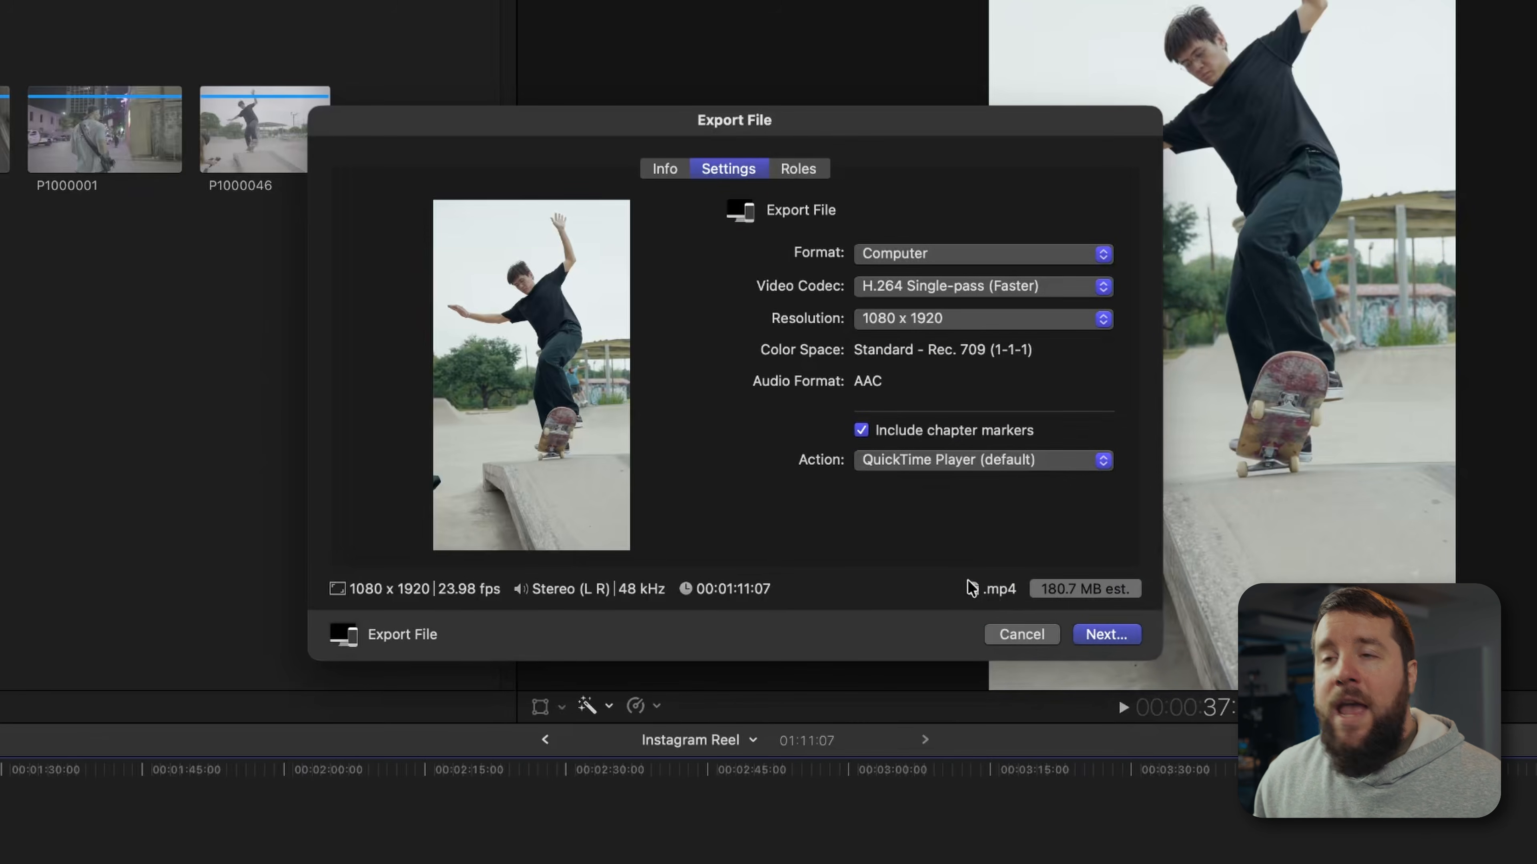
{"action": "left_click", "coordinate": [956, 291]}
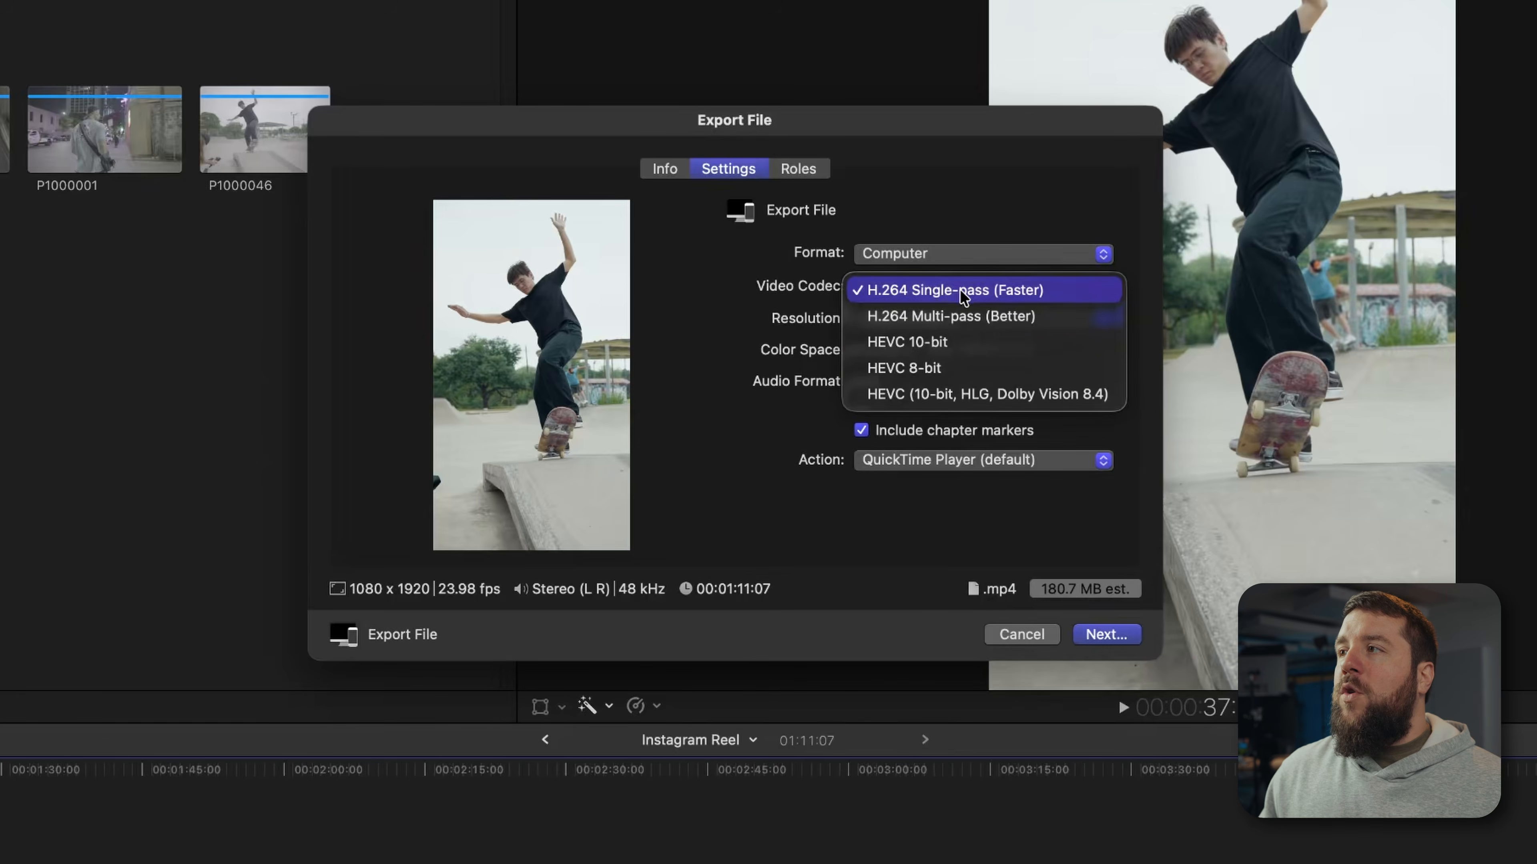
{"action": "left_click", "coordinate": [1032, 352]}
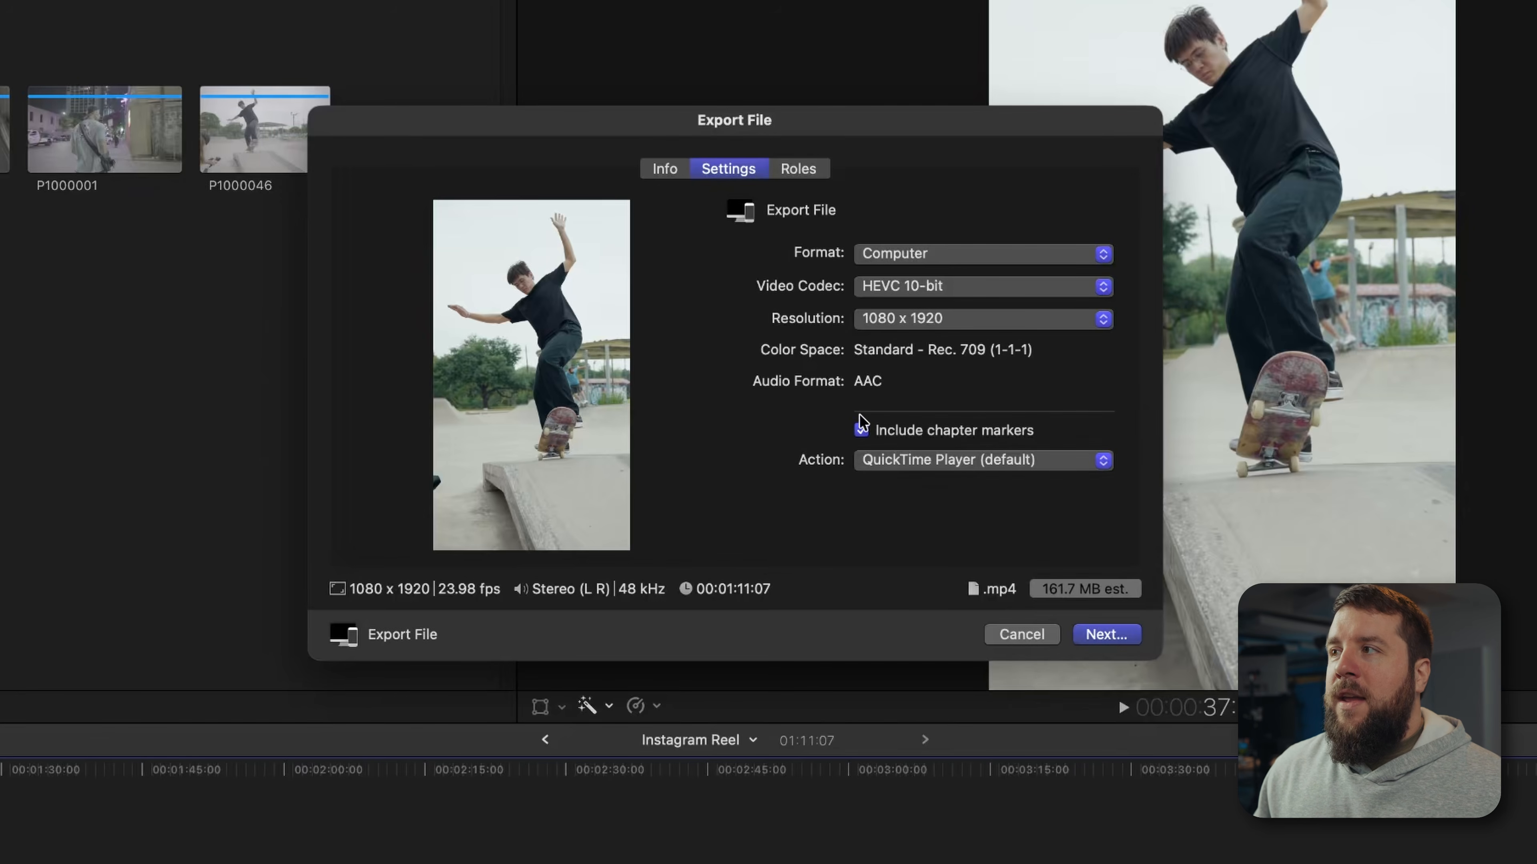
Save the export as "Instagram Reel" in the Final Cut Pro IG Export folder and show its sharing progress in the background tasks.
{"action": "left_click", "coordinate": [1111, 639]}
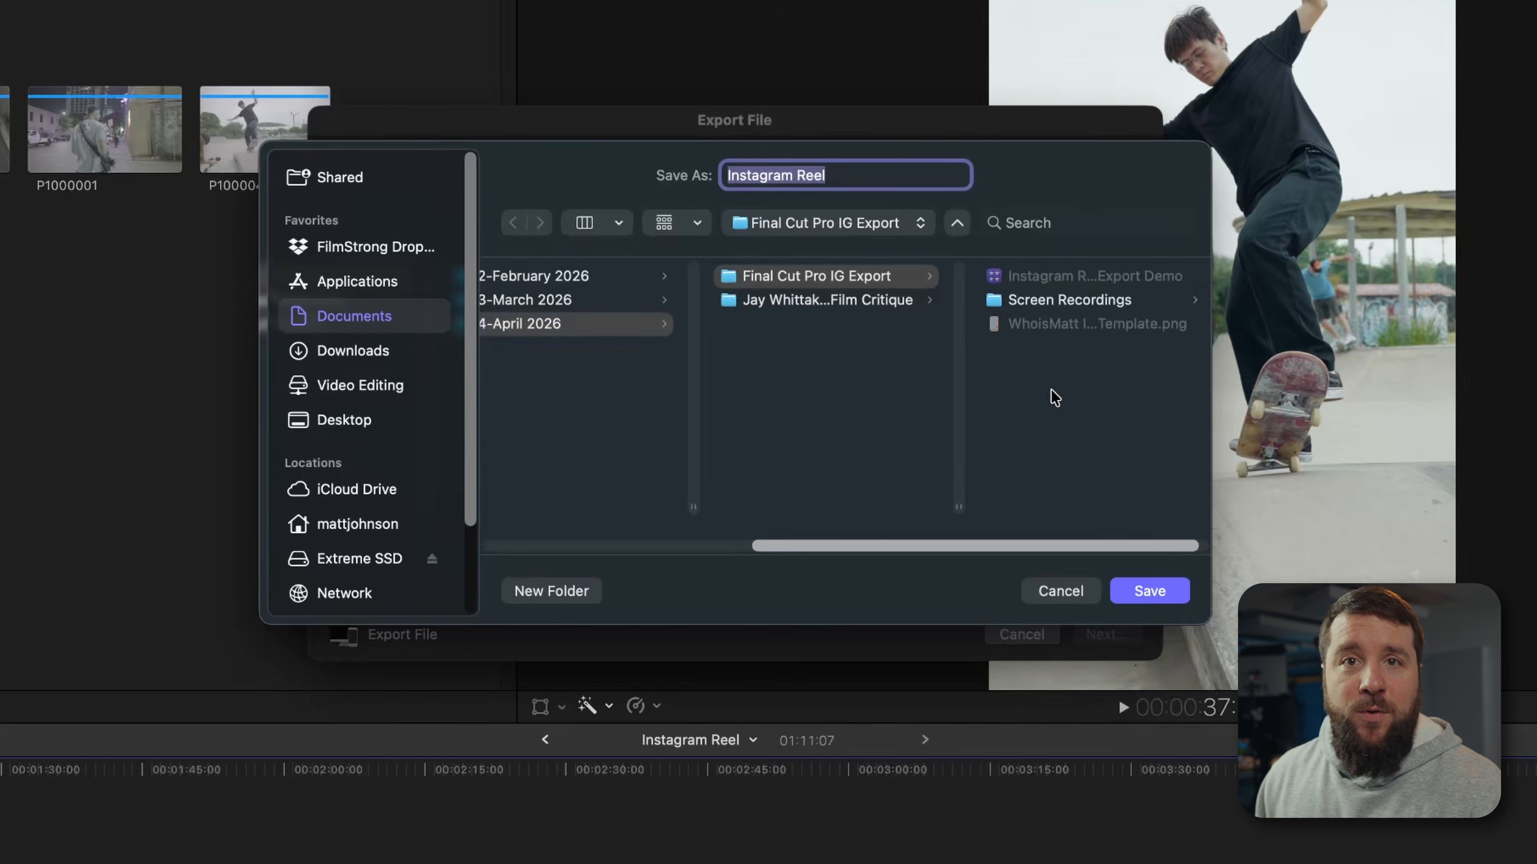
{"action": "left_click", "coordinate": [1135, 595]}
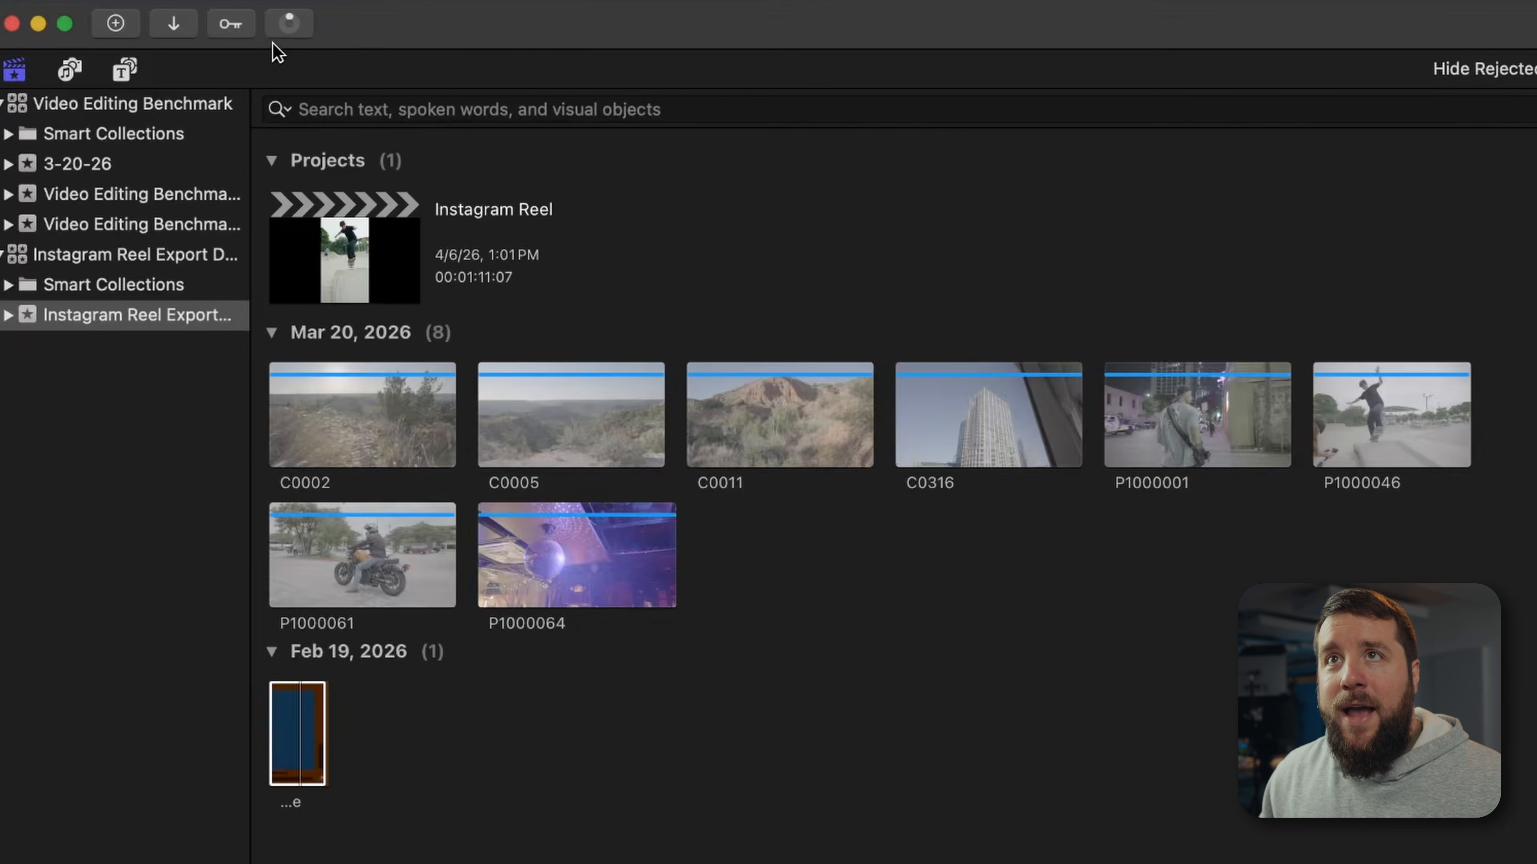
{"action": "left_click", "coordinate": [117, 9]}
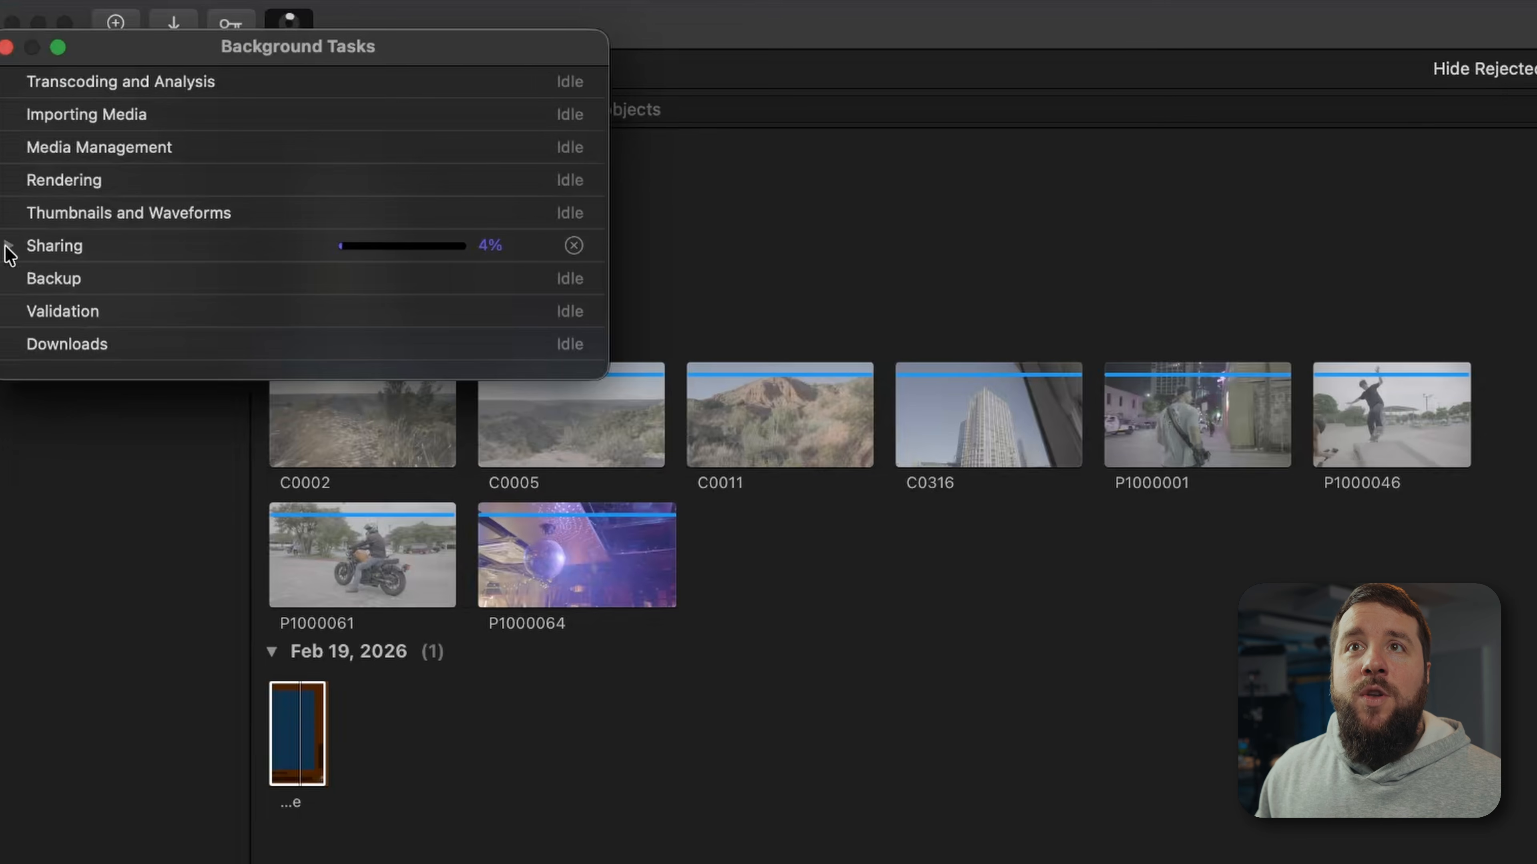
{"action": "left_click", "coordinate": [8, 245]}
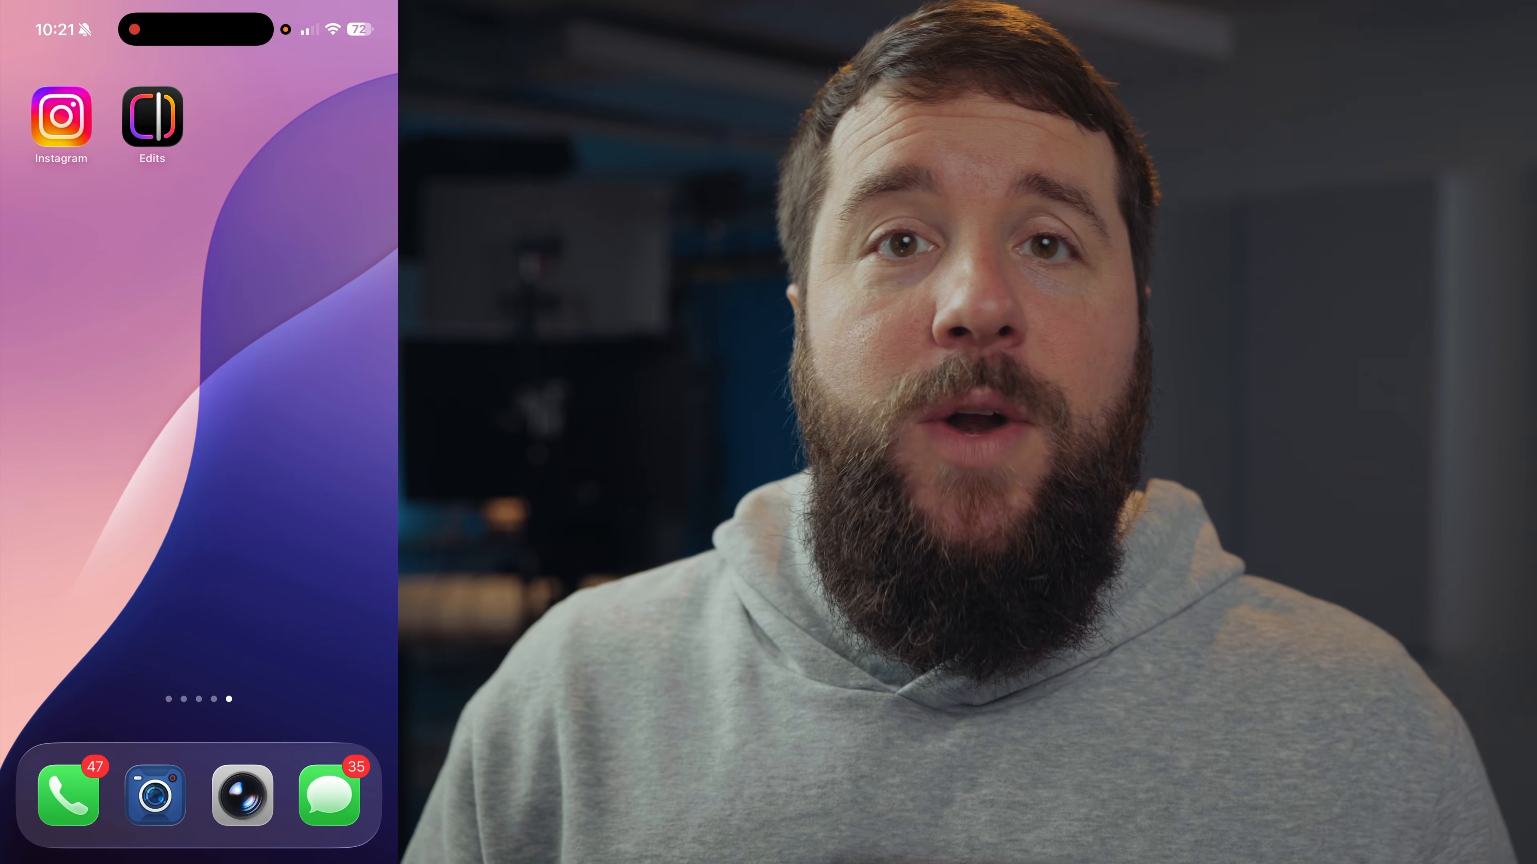
Switch to Instagram on the phone and start creating a new reel.
{"action": "left_click", "coordinate": [62, 115]}
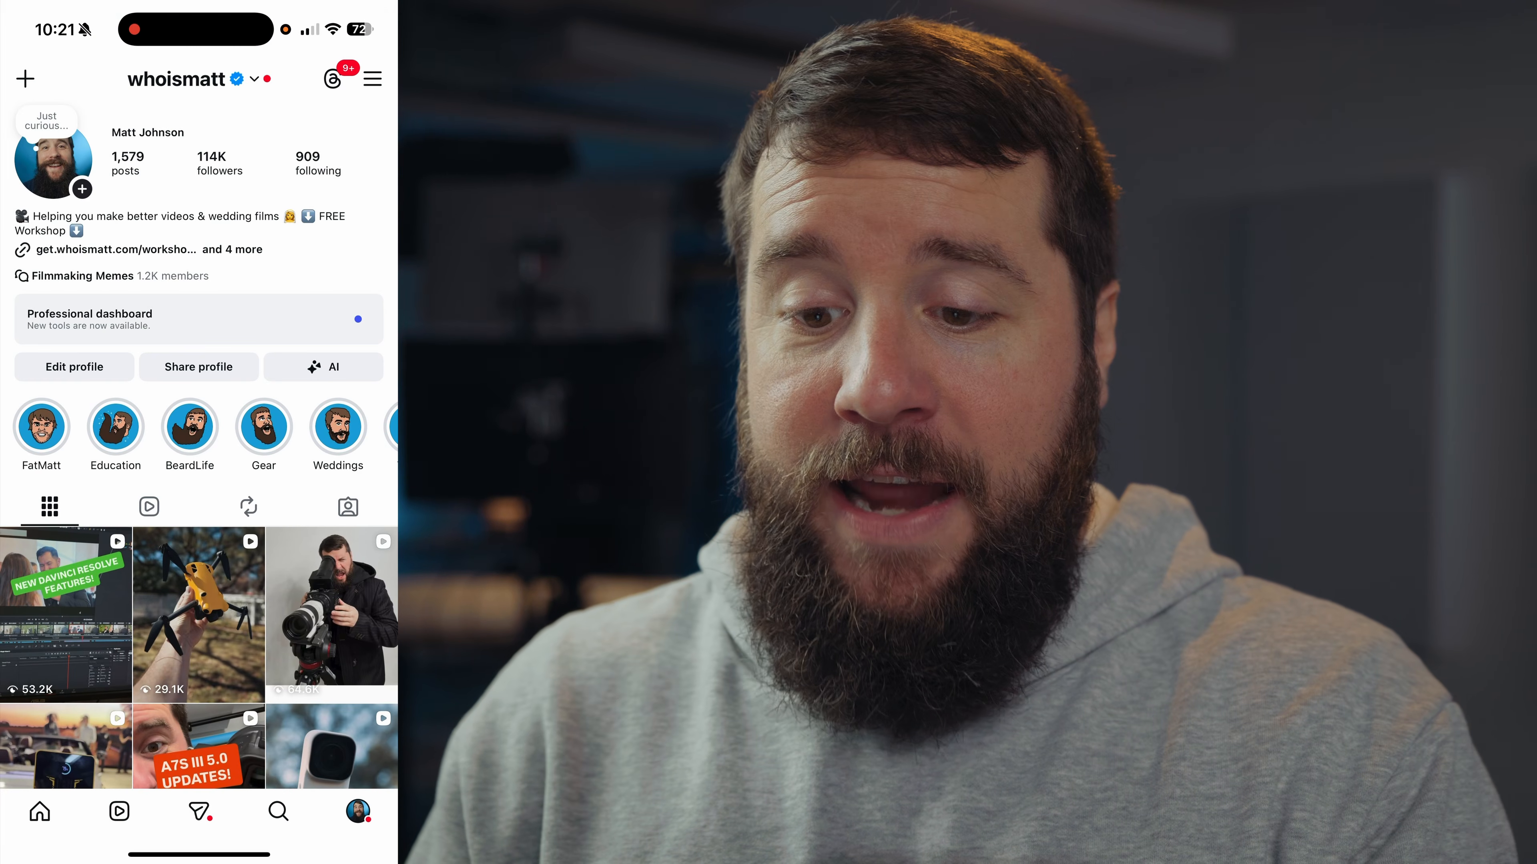
{"action": "left_click", "coordinate": [24, 79]}
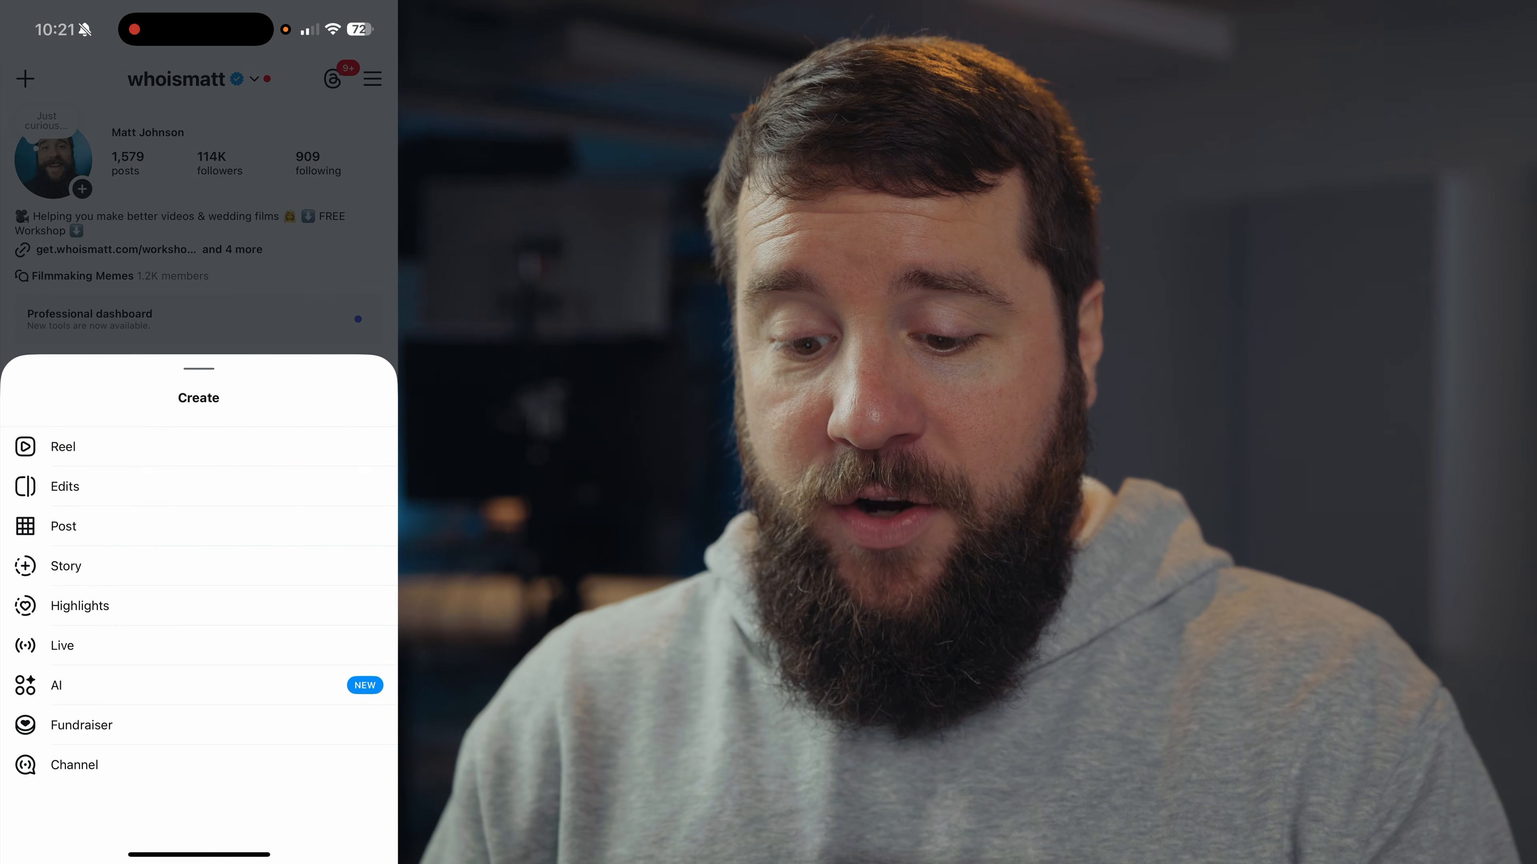
{"action": "left_click", "coordinate": [62, 446]}
{"action": "left_click", "coordinate": [344, 183]}
{"action": "left_click", "coordinate": [332, 323]}
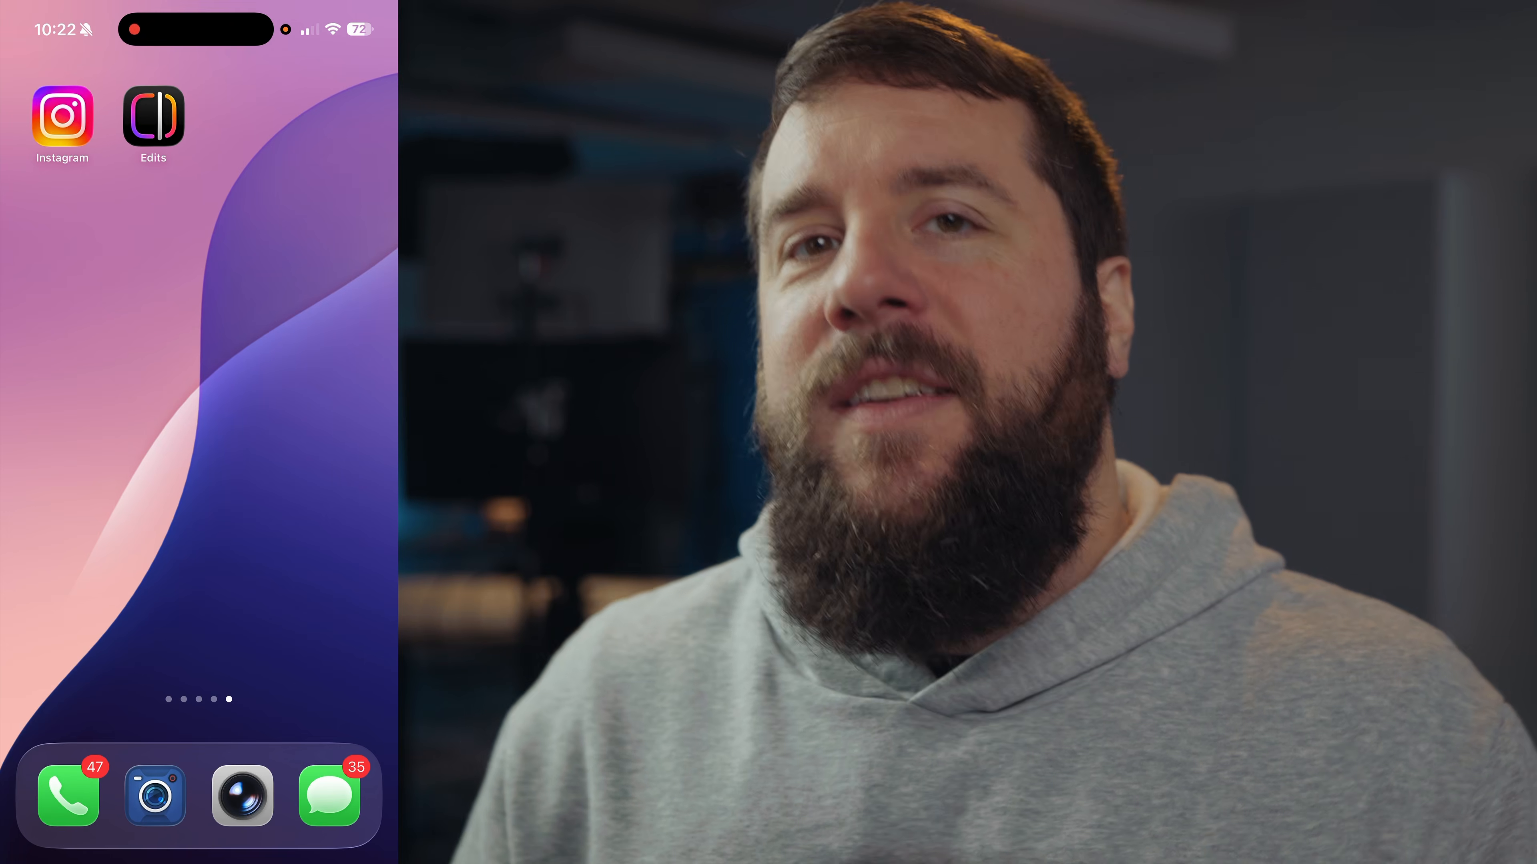
Switch to the Edits app and start a new project from the gallery.
{"action": "left_click", "coordinate": [153, 115]}
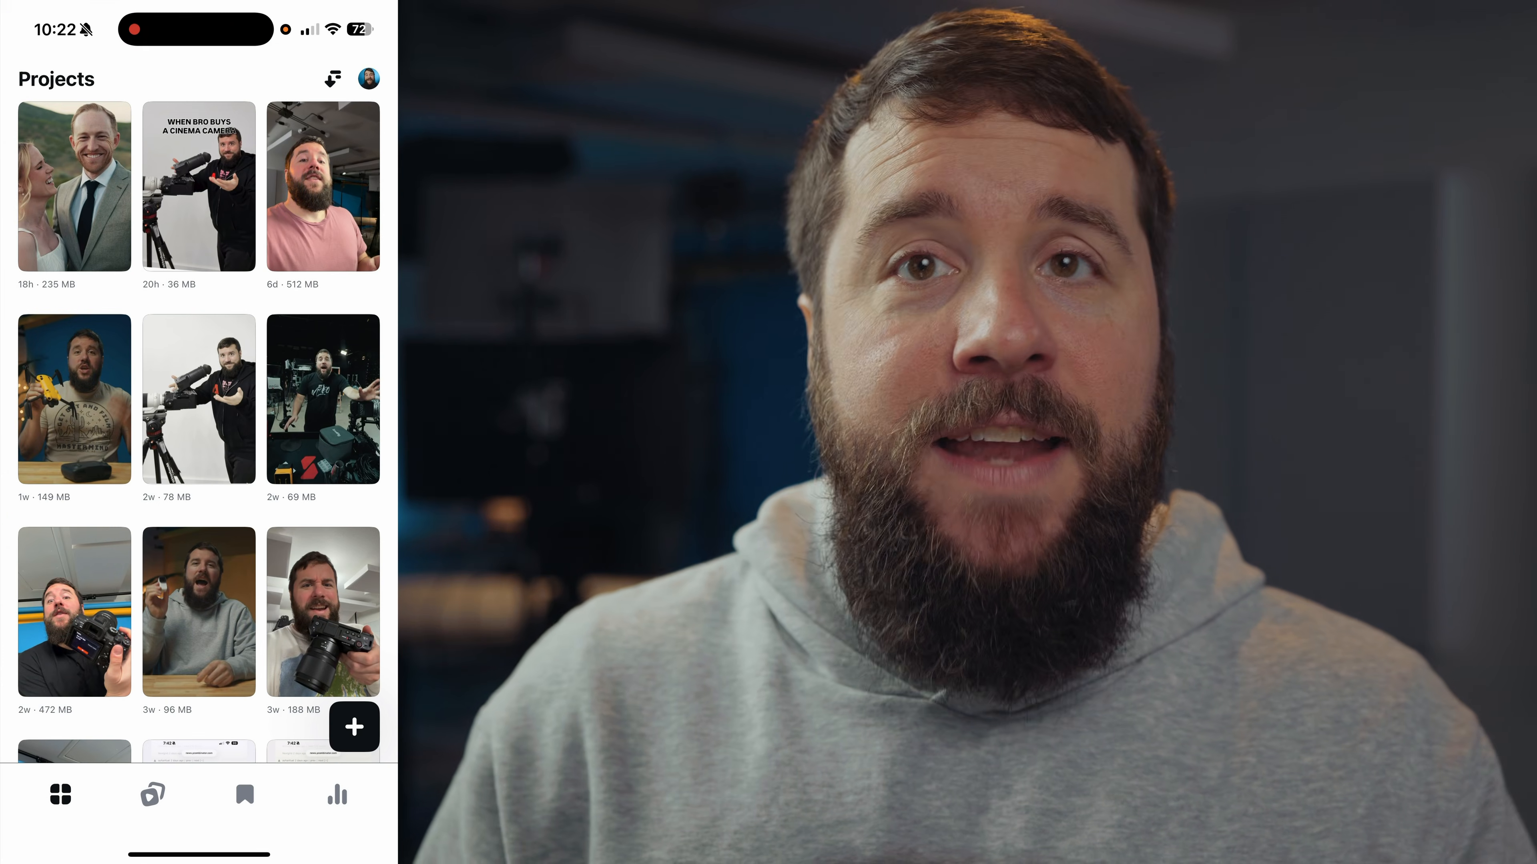
{"action": "left_click", "coordinate": [354, 727]}
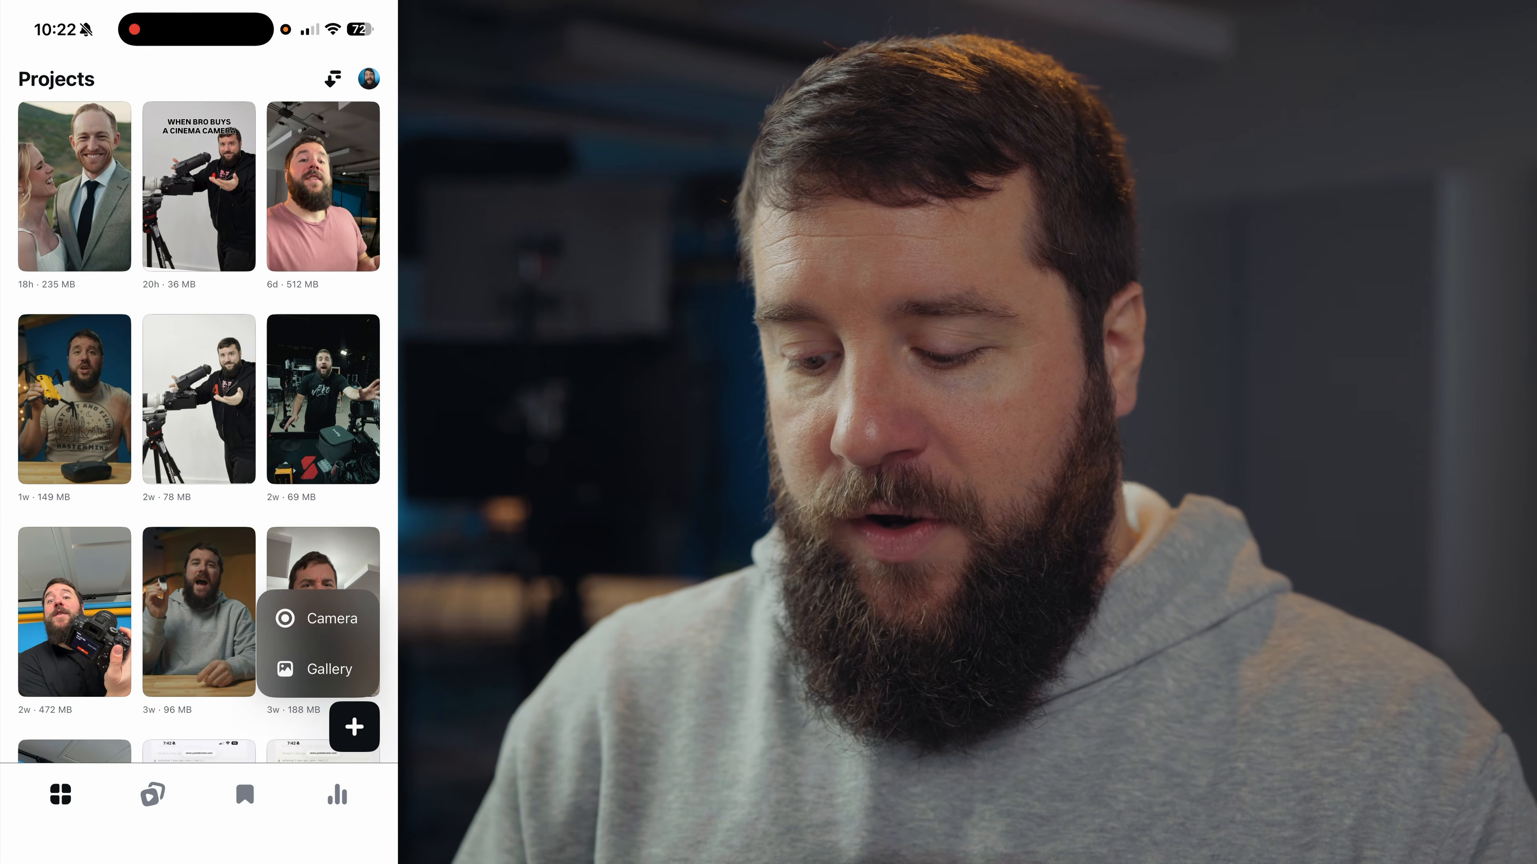
{"action": "left_click", "coordinate": [317, 662]}
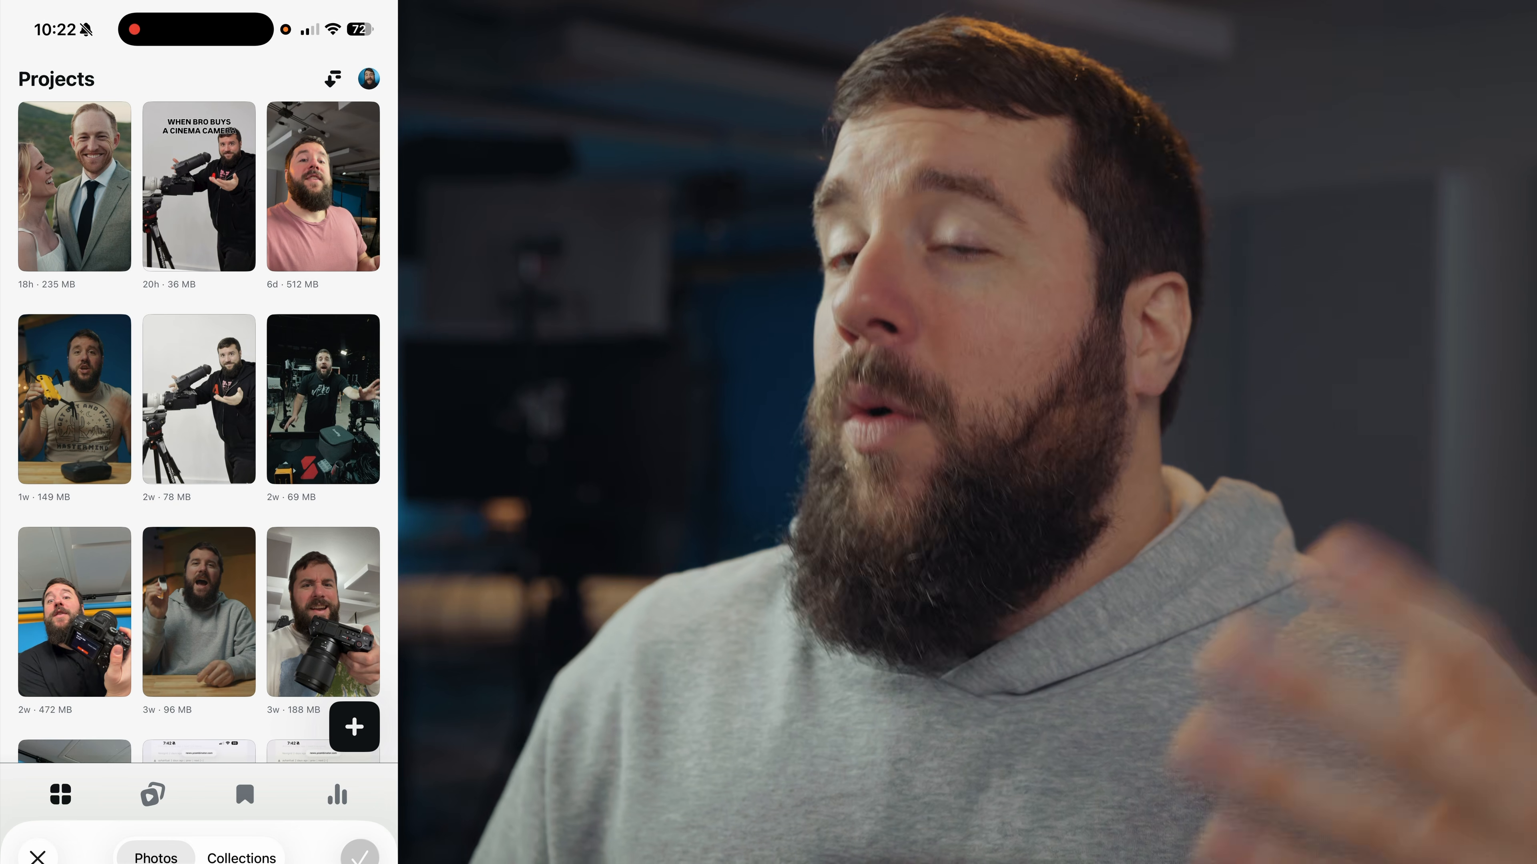